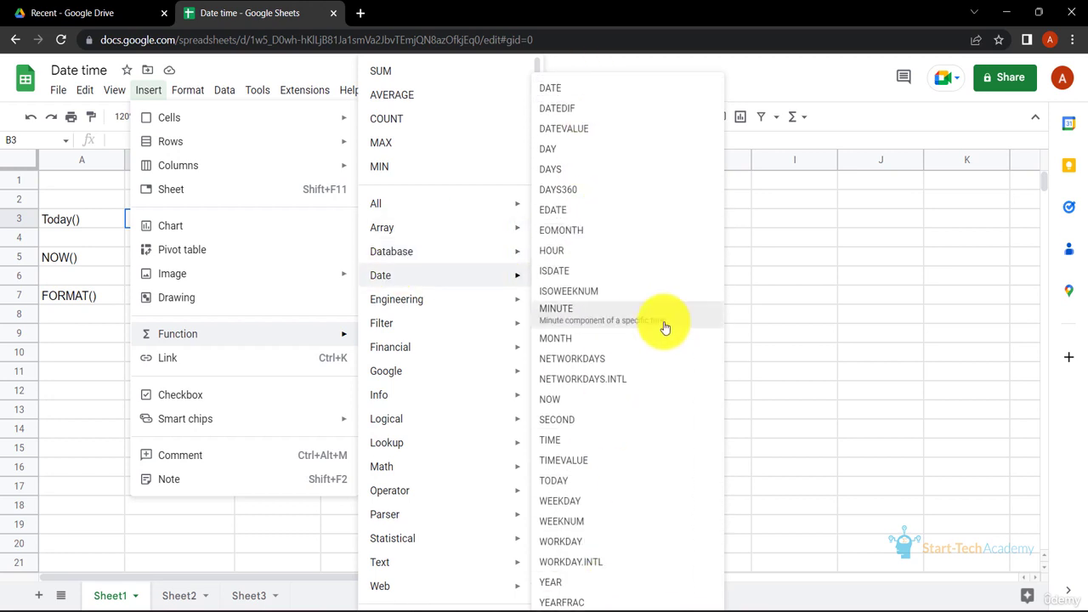
- Enter the formula =TODAY() in cell B3, beside the Today() label
left_click(841, 312)
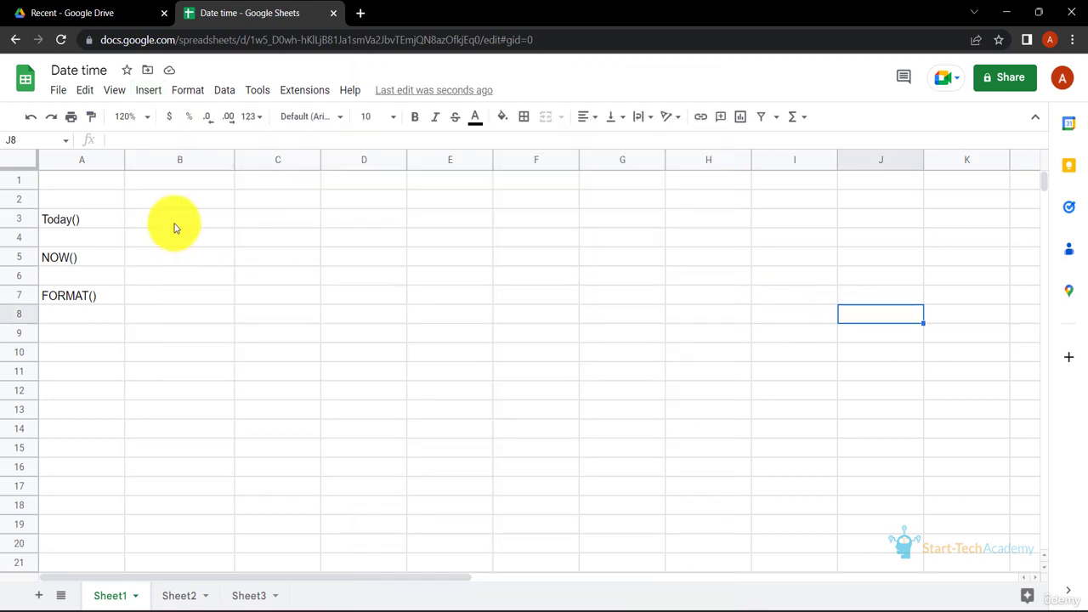
left_click(177, 223)
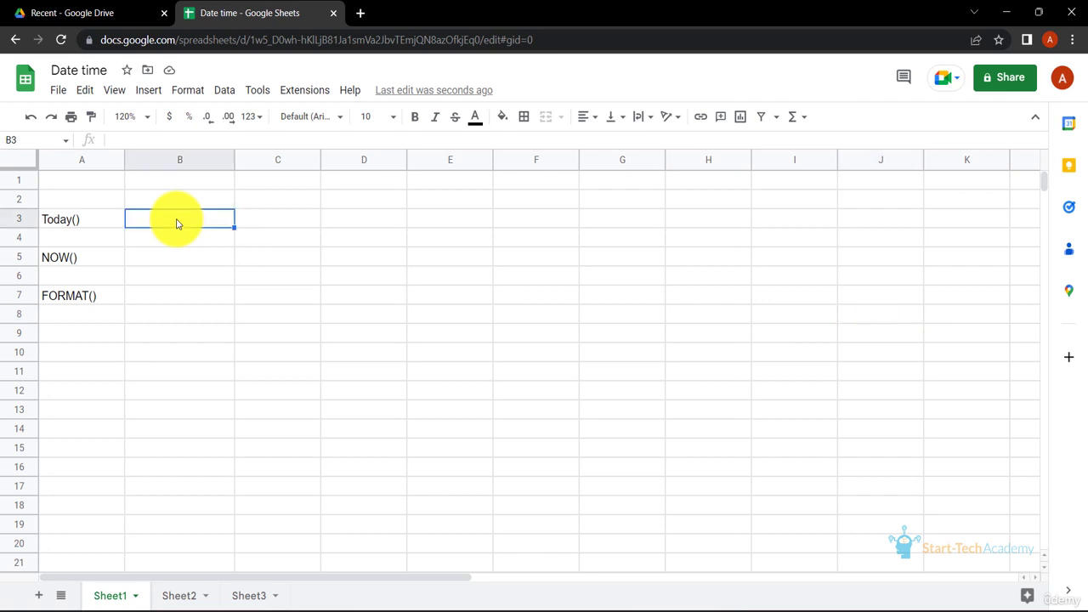
type("=TODAY(")
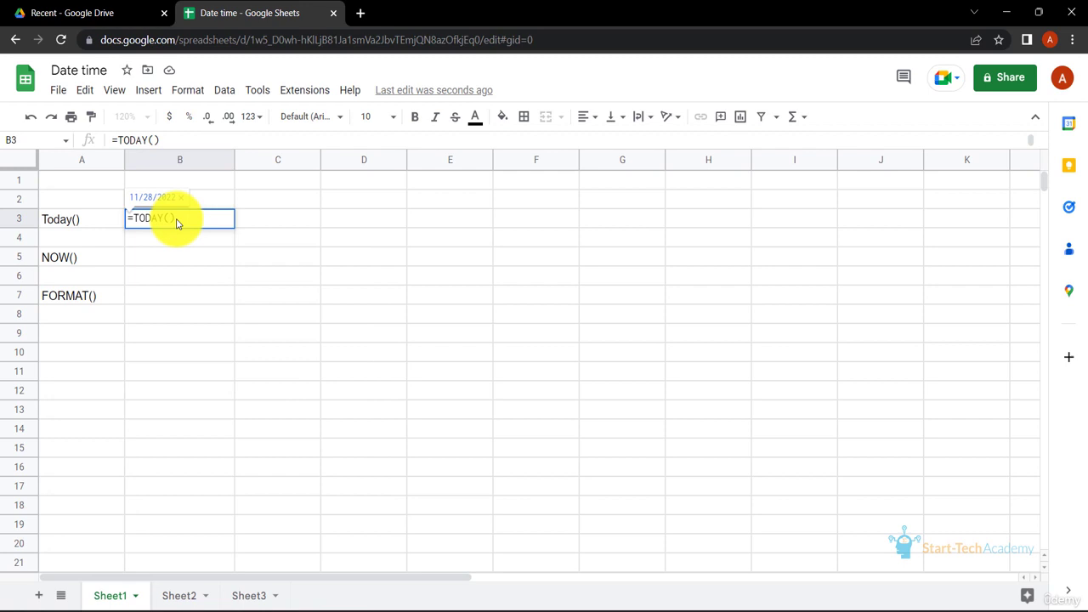
key("Return")
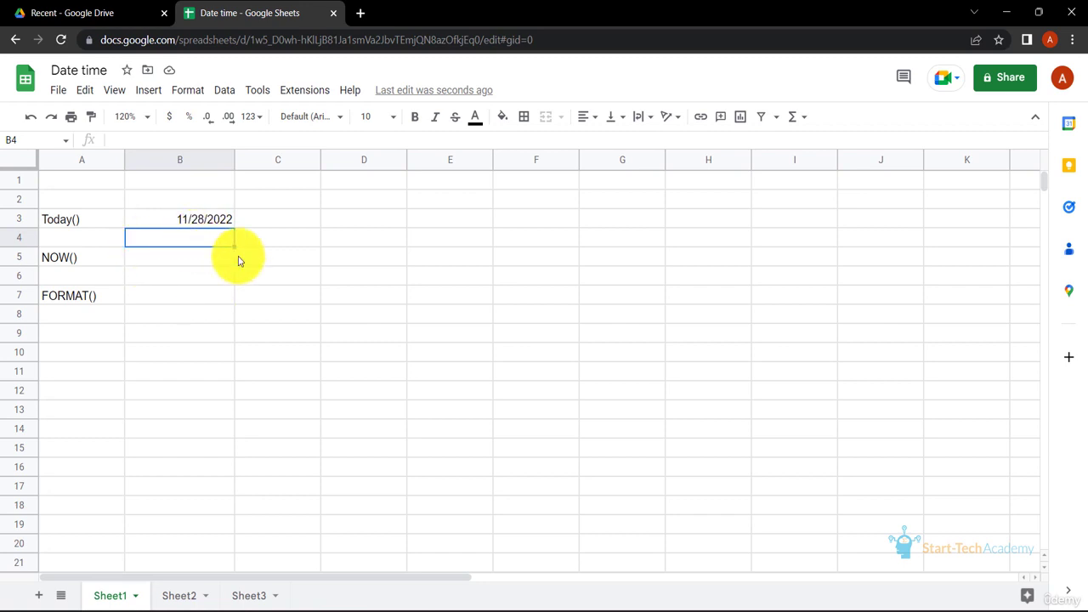
- Enter the formula =NOW() in cell B5, beside the NOW() label
left_click(178, 263)
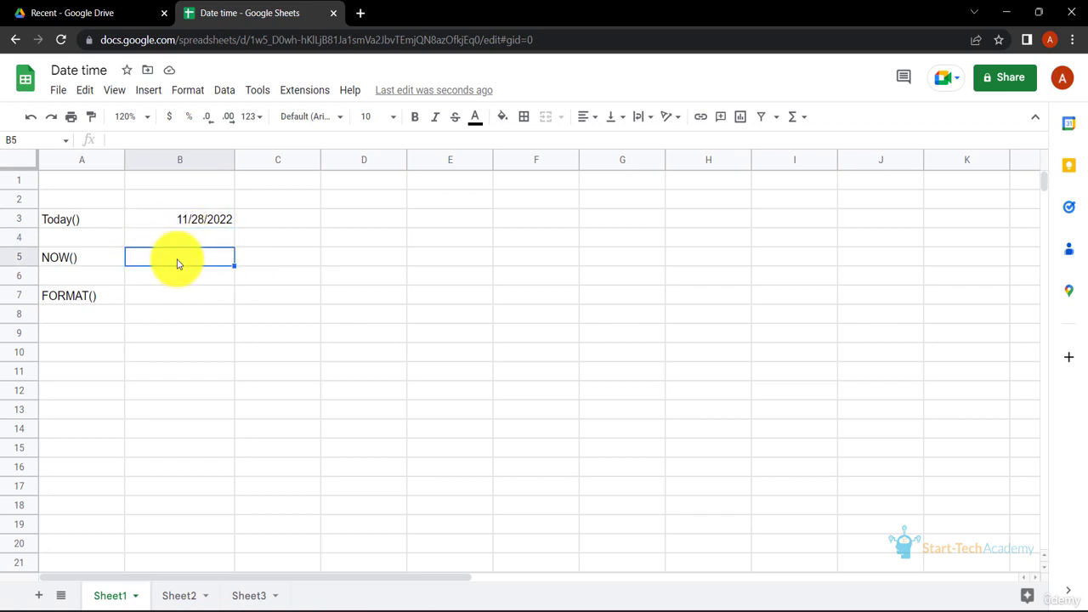
type("=NOW")
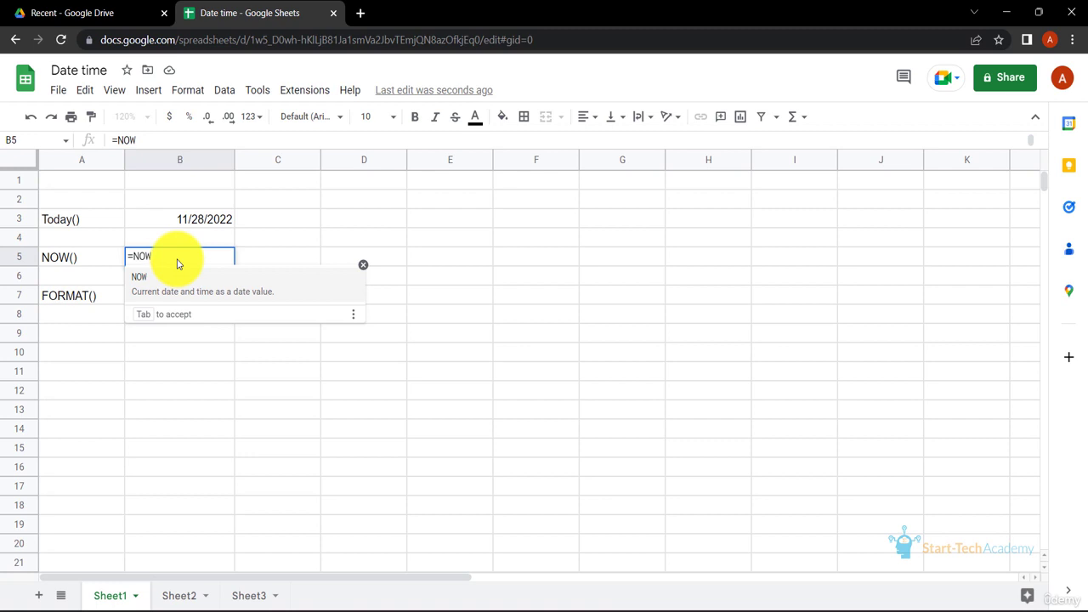
type("()")
key("Return")
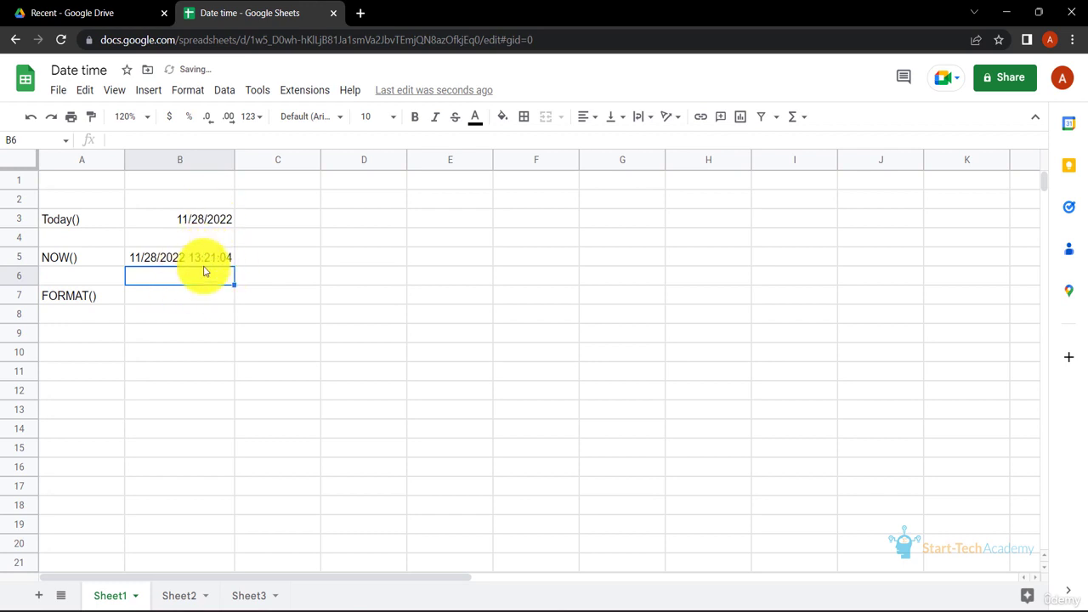
- Enter the formula =TODAY() in cell B7, beside the FORMAT() label
left_click(196, 296)
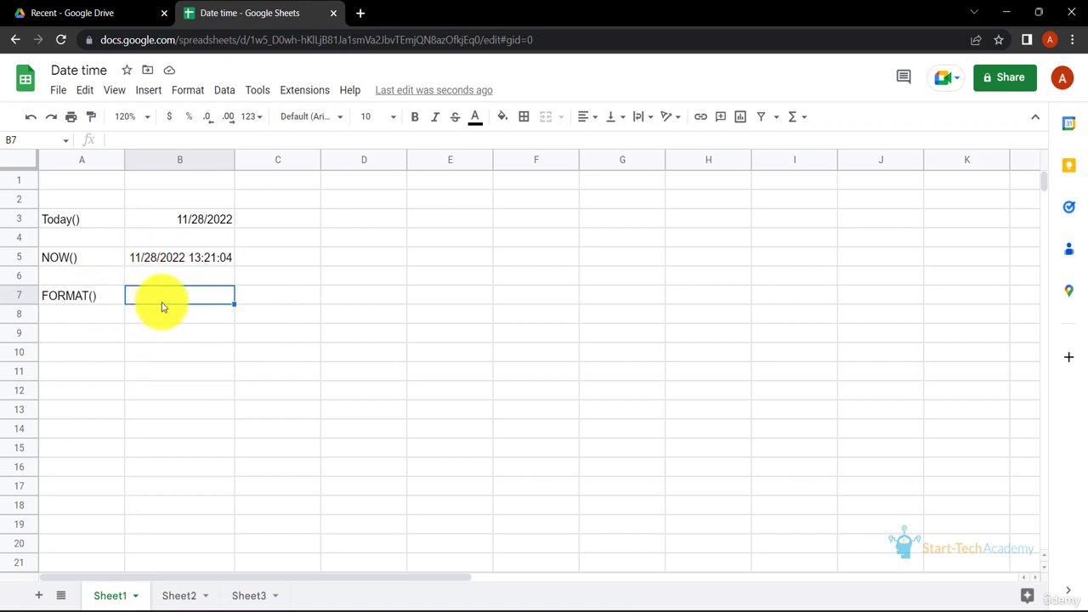
type("=TODAY()")
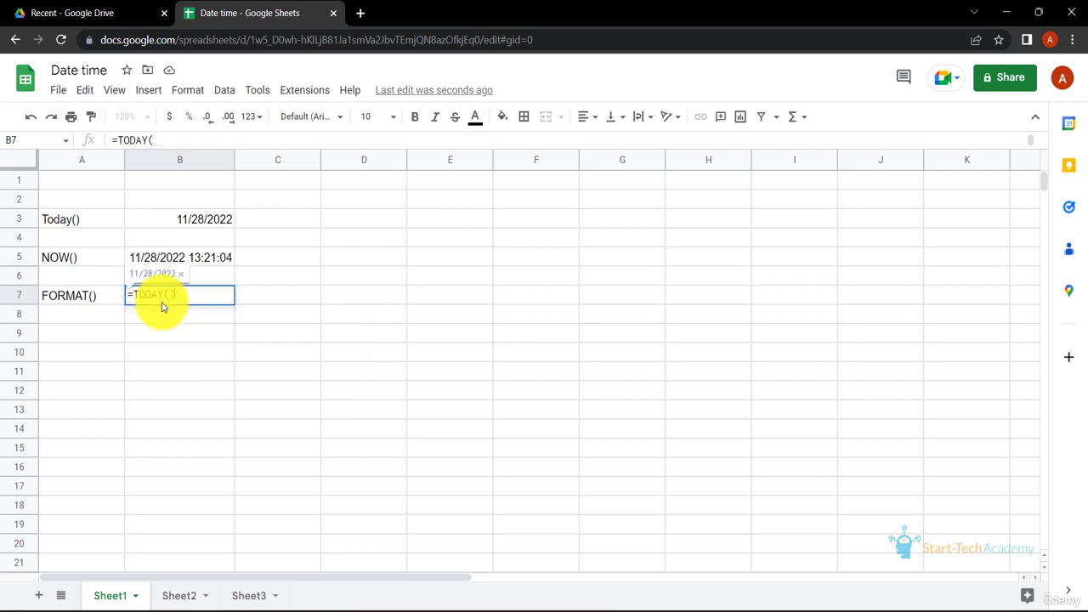
key("Return")
- Apply the custom date format "Tuesday, August 5, 1930" to cell B7 and widen column B to fit the full date
left_click(194, 295)
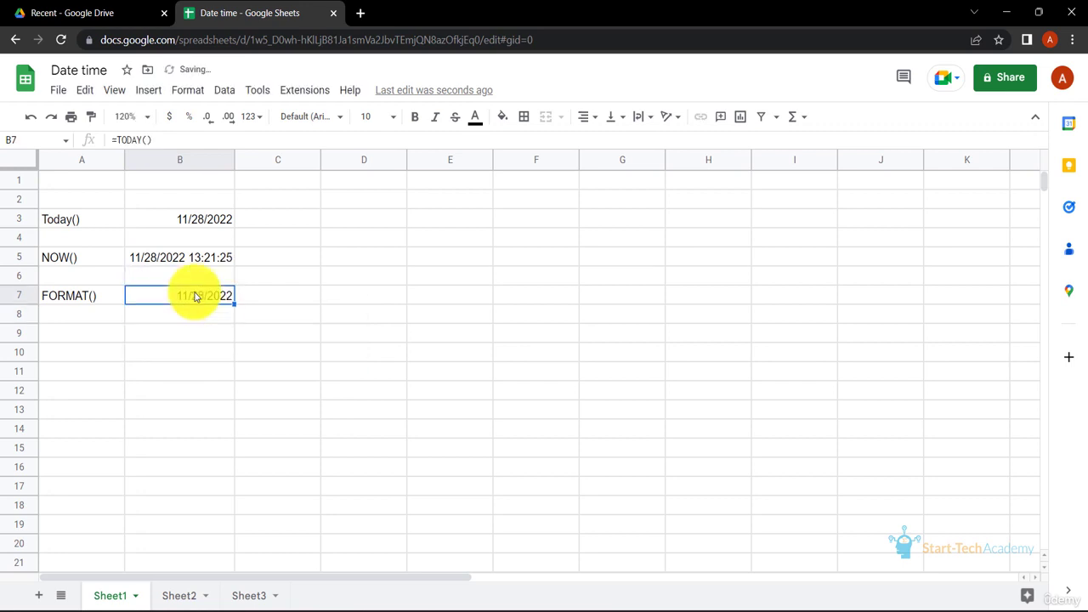
left_click(194, 91)
mouse_move(267, 158)
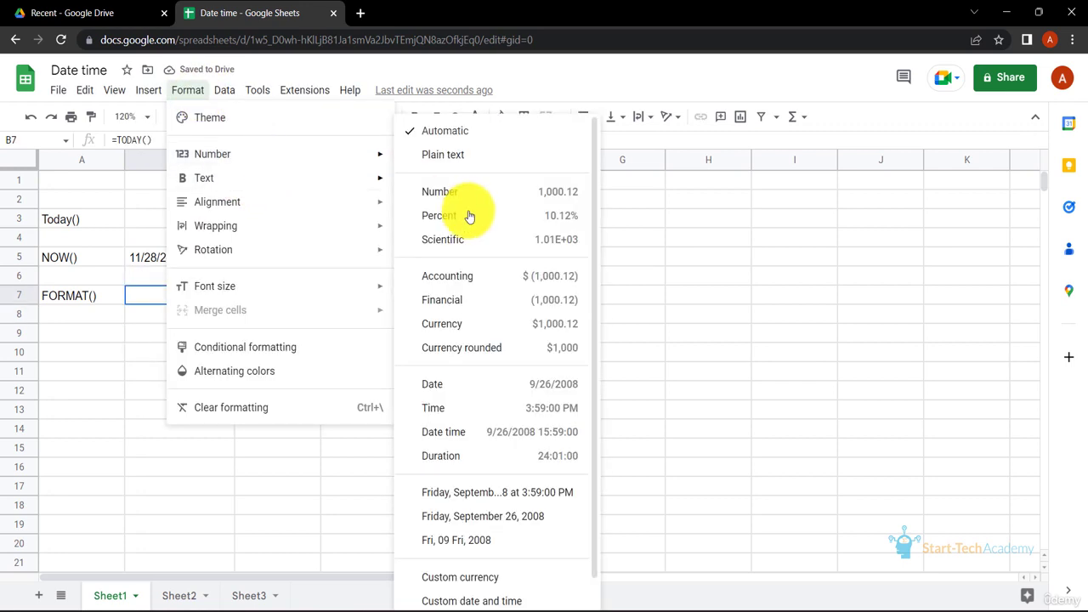
left_click(505, 600)
scroll(520, 467, "down", 4)
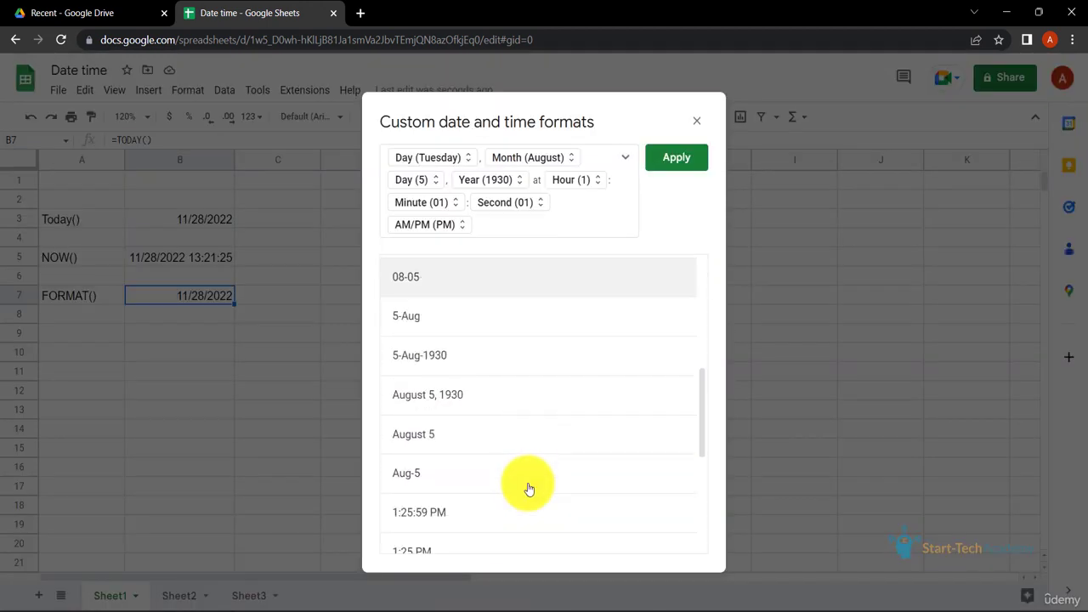
scroll(527, 487, "down", 3)
scroll(553, 425, "up", 10)
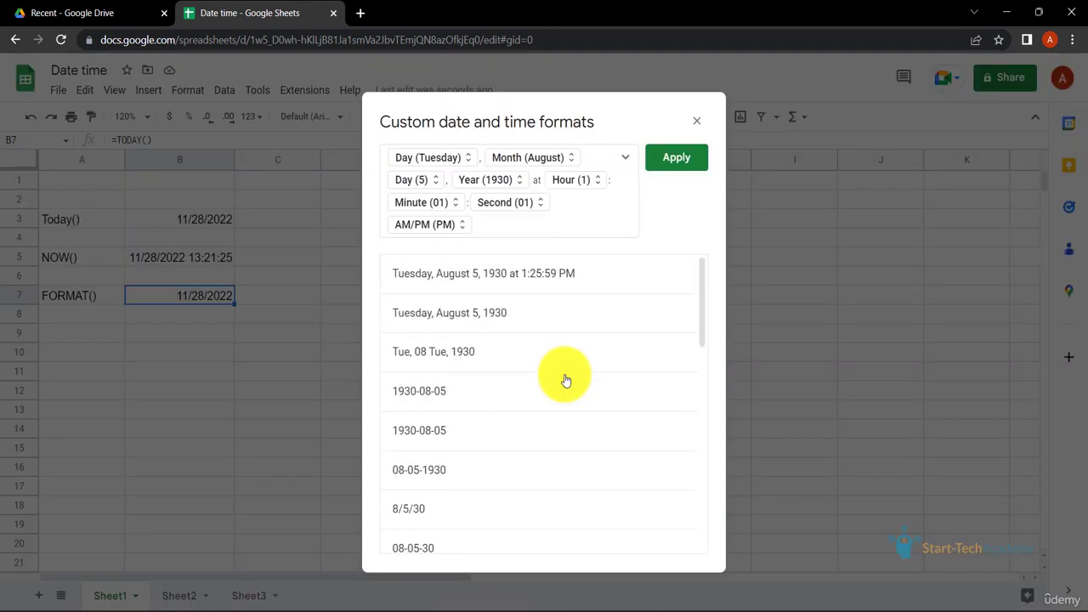
left_click(494, 321)
left_click(676, 158)
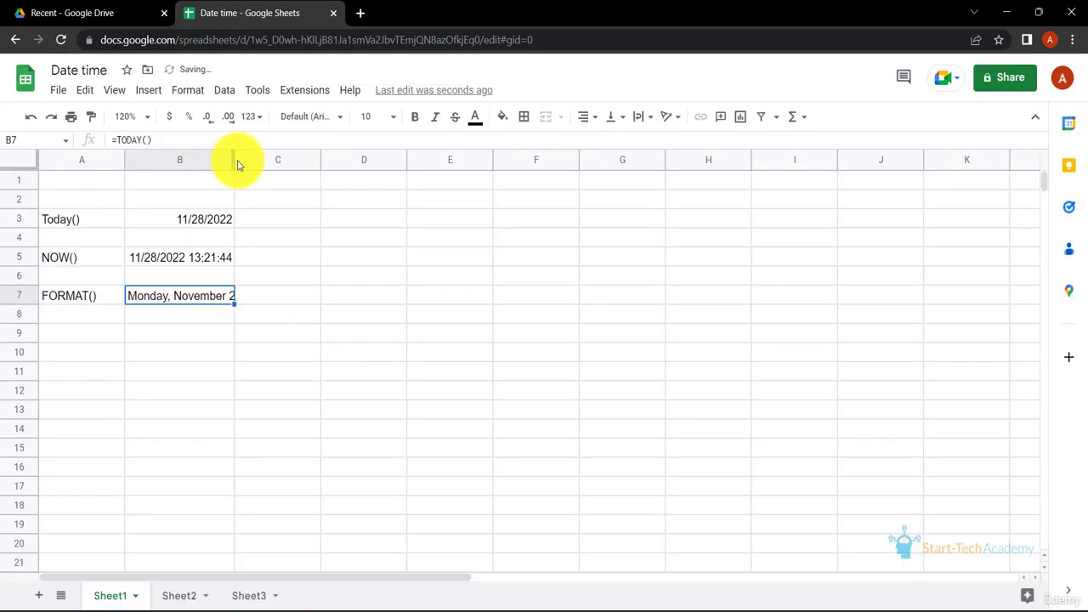
left_click_drag(232, 159, 290, 159)
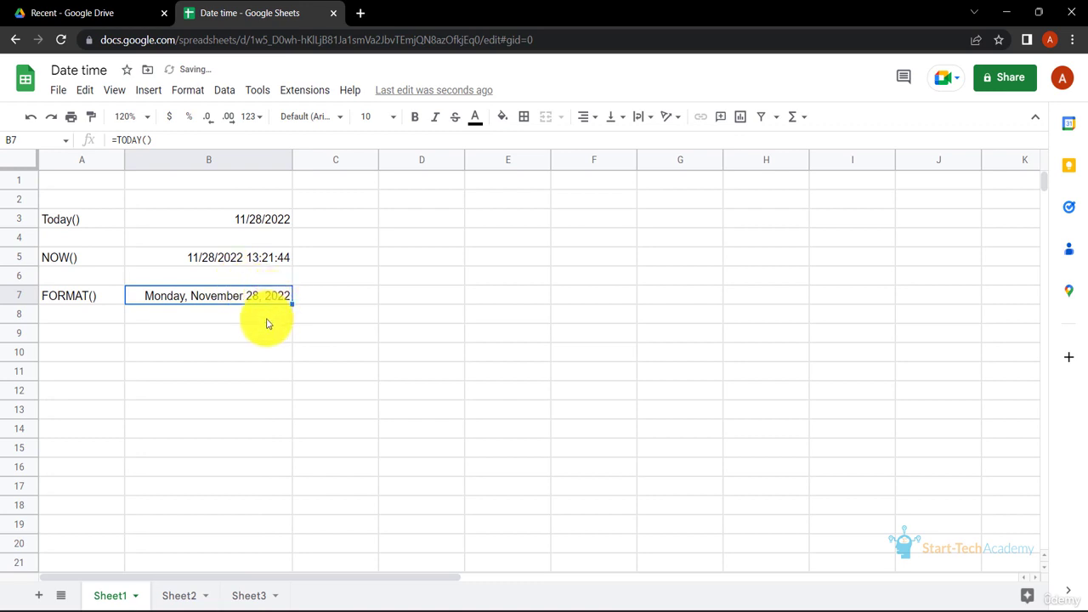
- Change the custom date format of cell B7 to the "5-Aug-1930" style
left_click(183, 92)
mouse_move(218, 158)
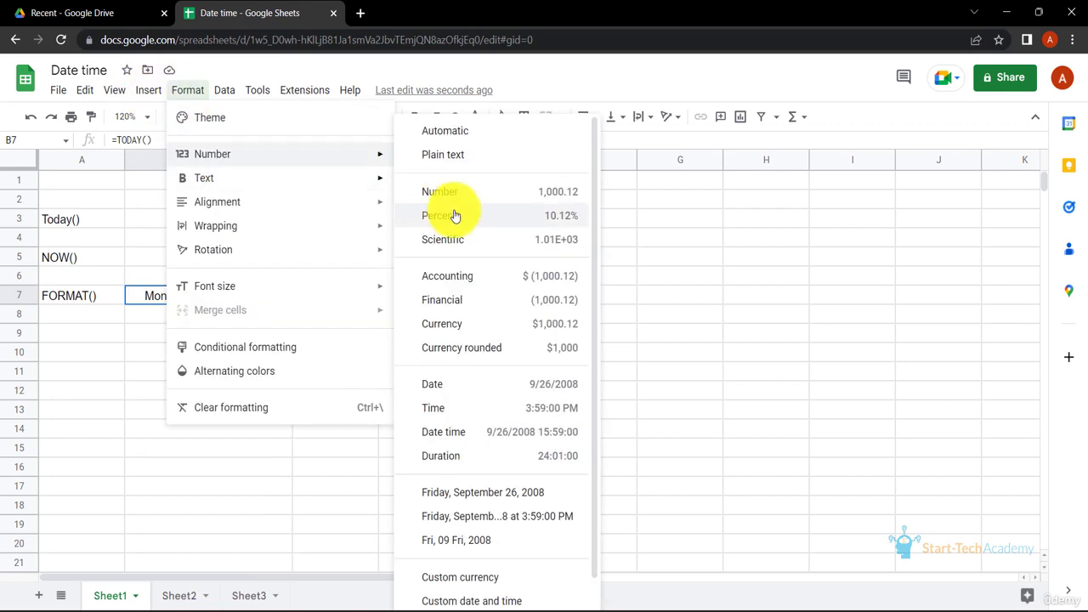
left_click(484, 599)
scroll(583, 391, "down", 5)
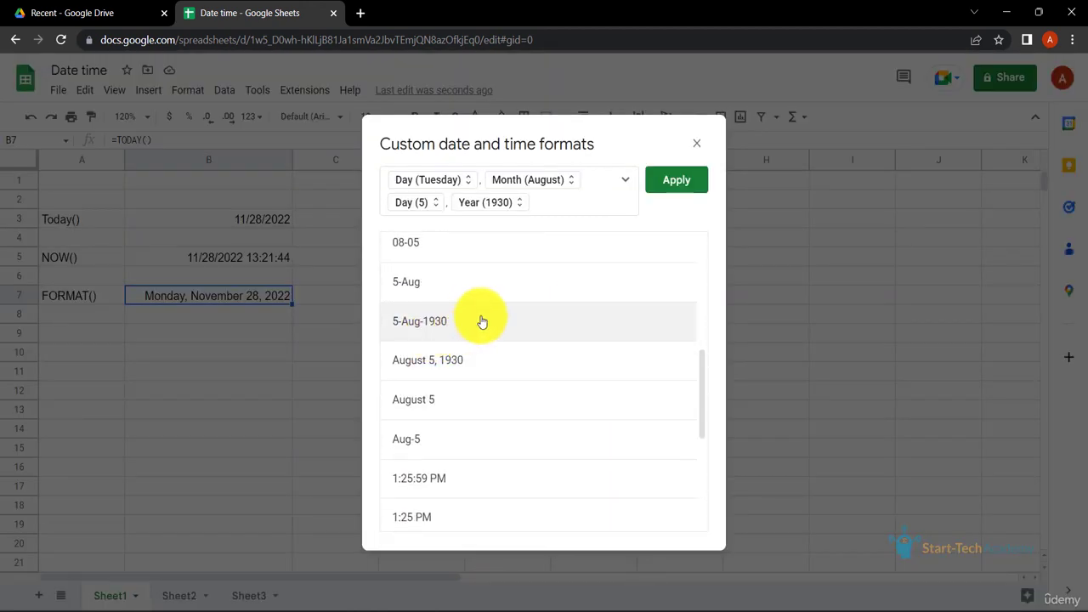
left_click(453, 339)
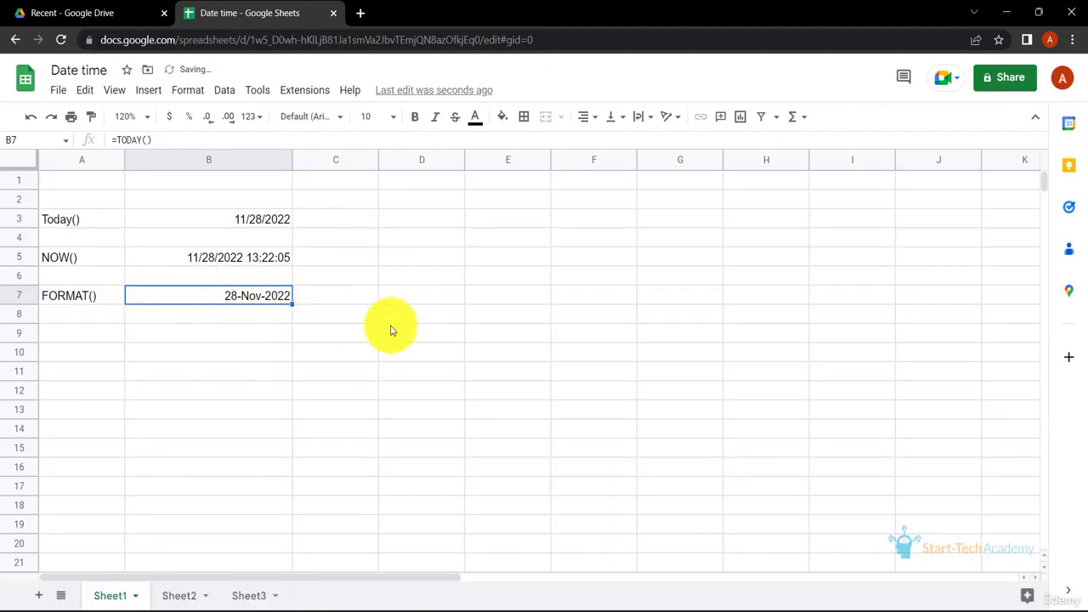
- Open the custom date and time formats for cell B7 and view the components that can be added to a format
left_click(178, 91)
mouse_move(274, 160)
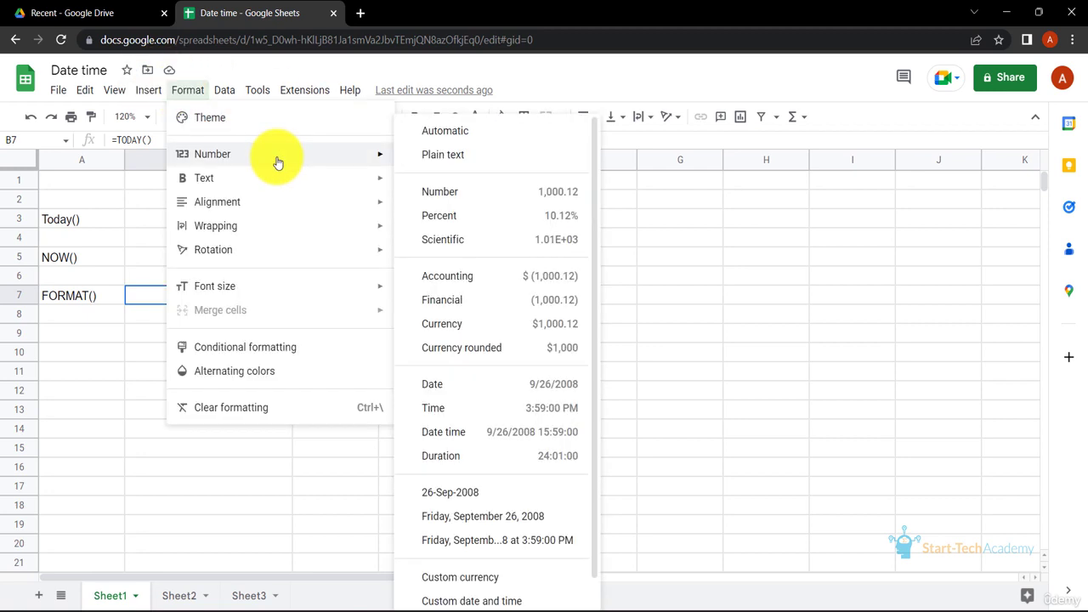
left_click(486, 603)
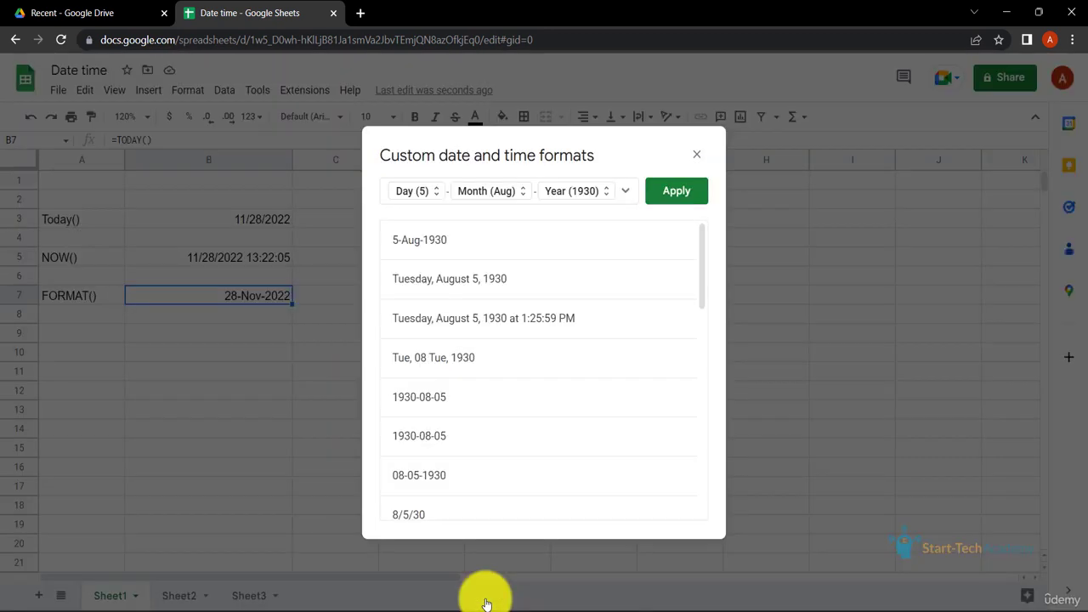
left_click(624, 192)
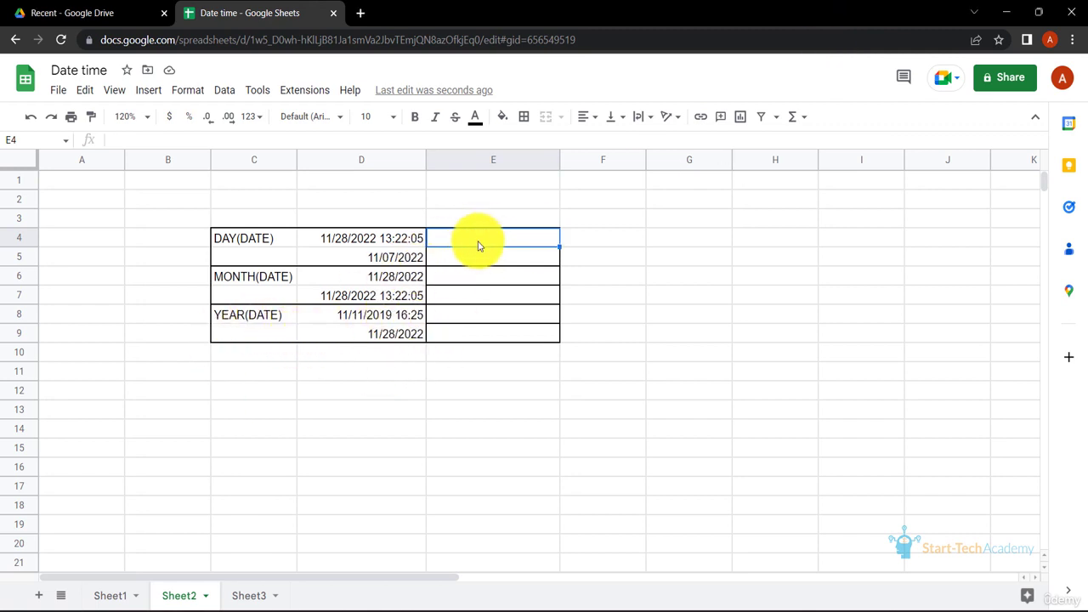
- On Sheet2, enter =DAY(D4) in cell E4 and decline the suggested autofill for the cells below
type("=DAY(")
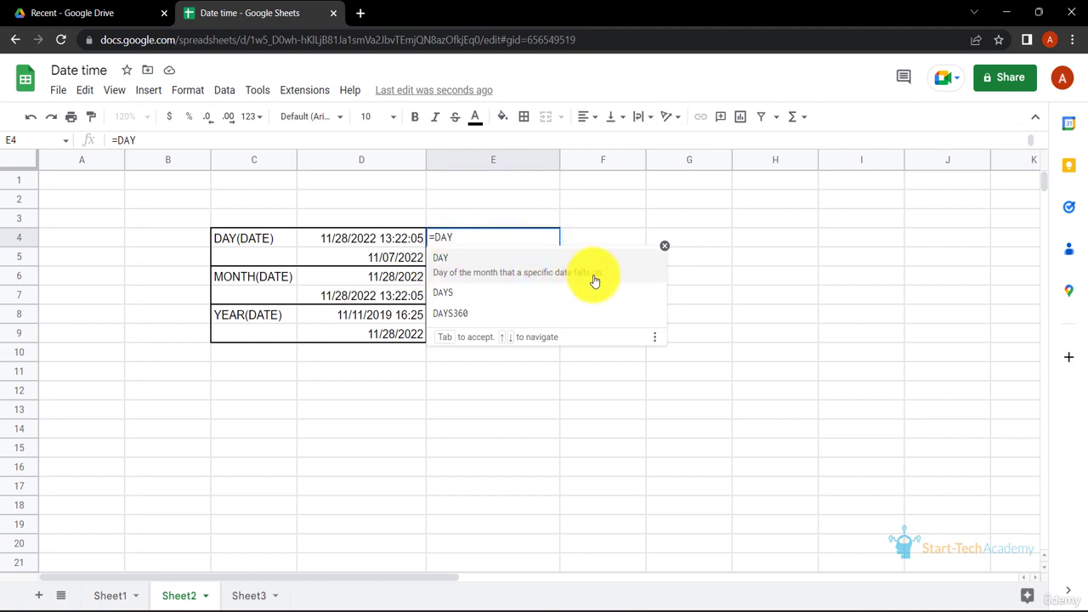
left_click(397, 244)
type(")")
key("Return")
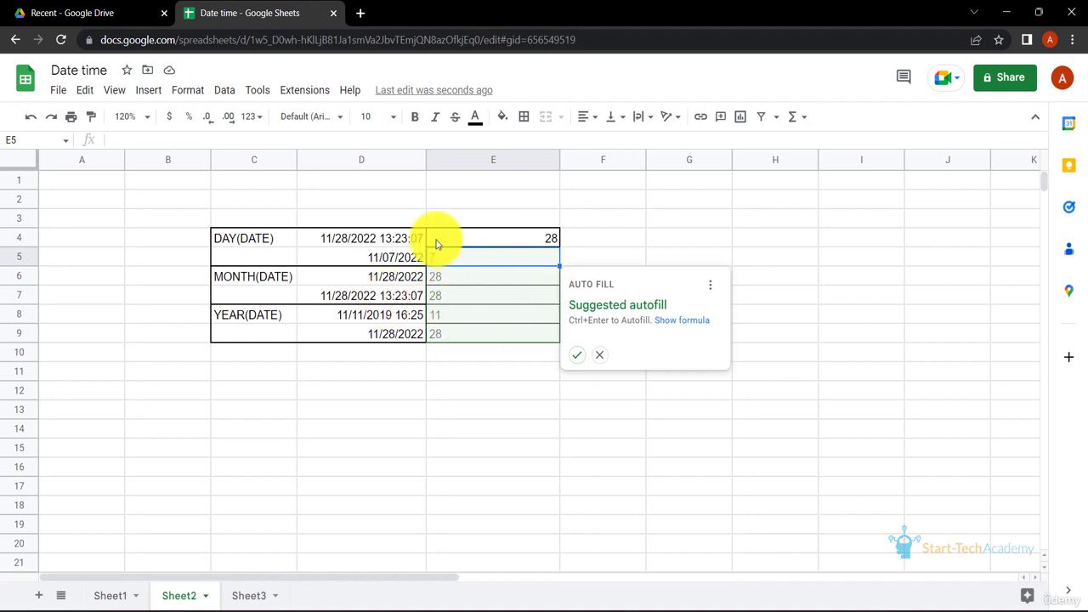
left_click(602, 360)
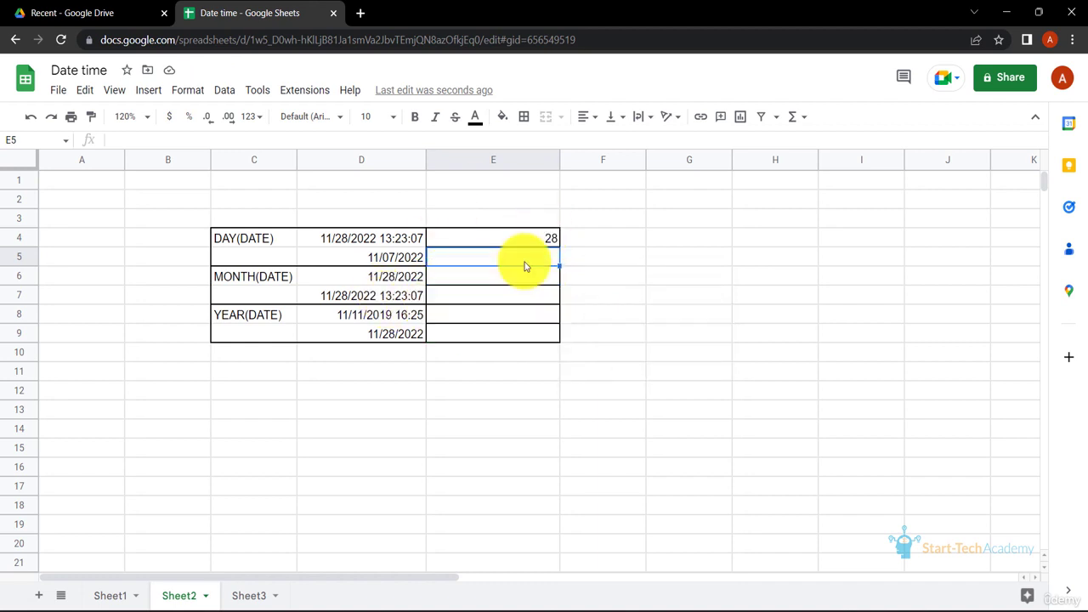
- Enter =DAY(D5) in cell E5, and check the source dates in D4 and D5
type("=DAY(")
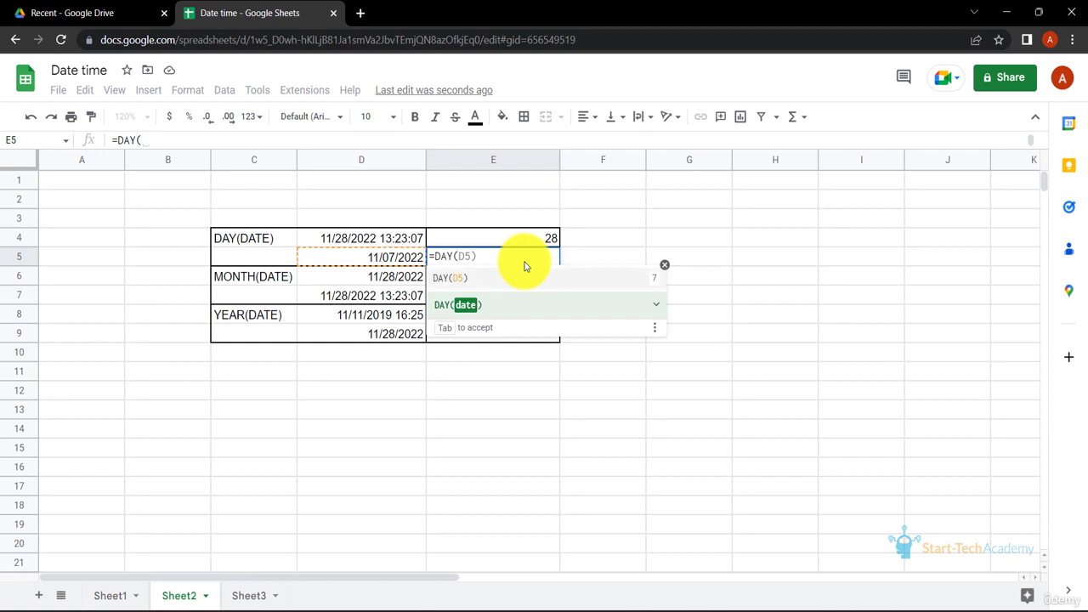
left_click(398, 258)
key("Return")
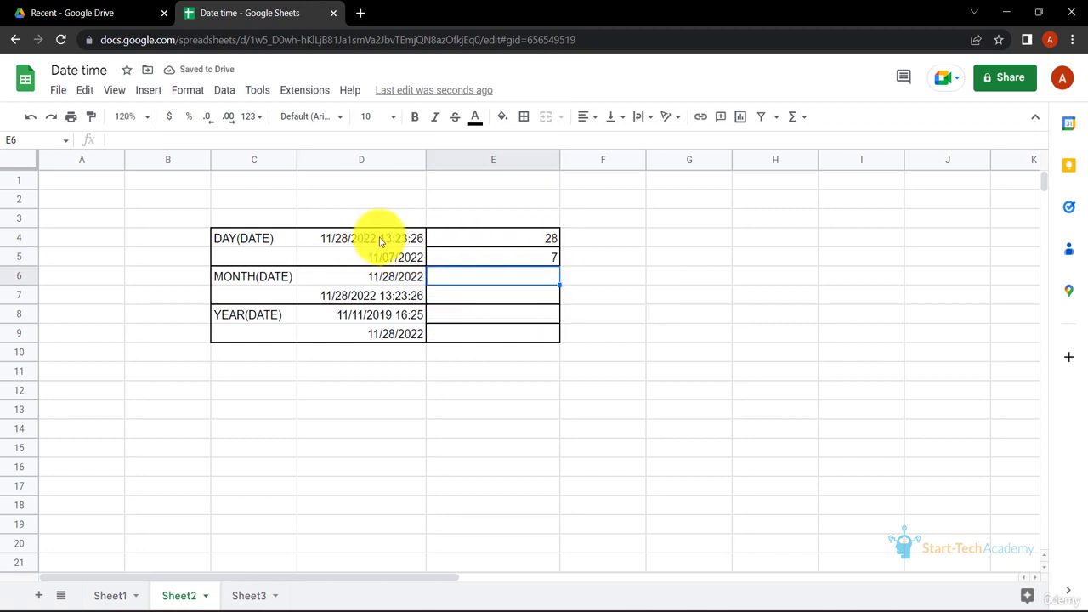
left_click(357, 238)
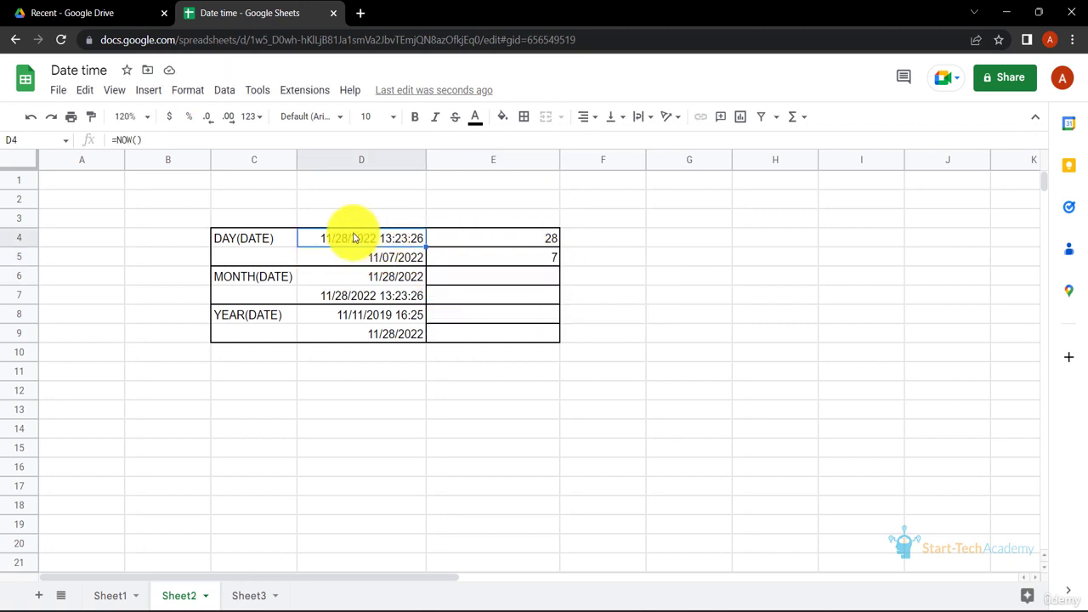
left_click(404, 260)
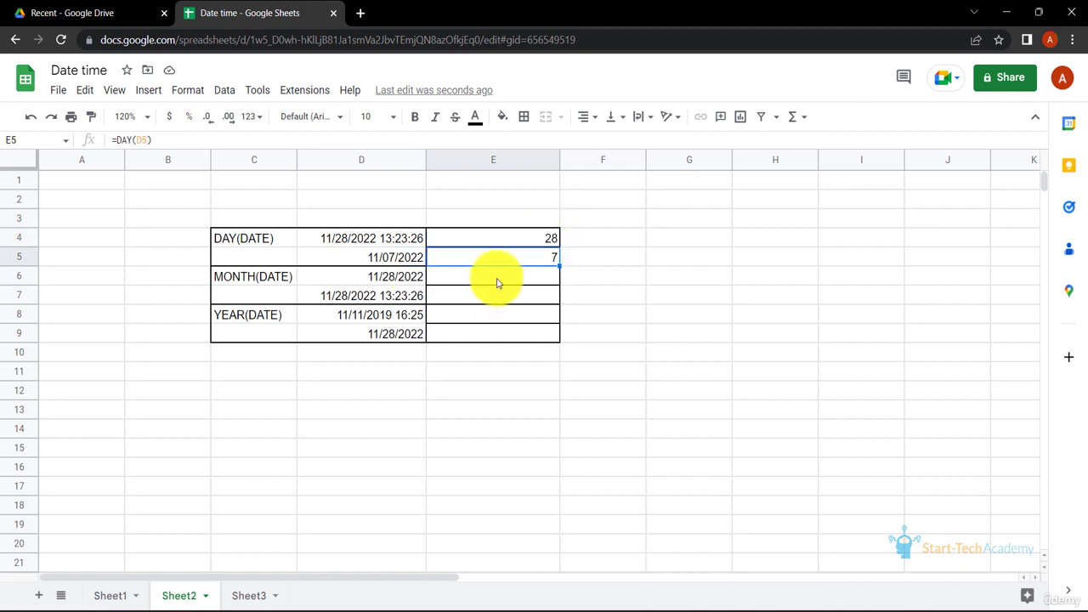
- Enter =MONTH(D6) in cell E6, in the first MONTH(DATE) row
left_click(499, 283)
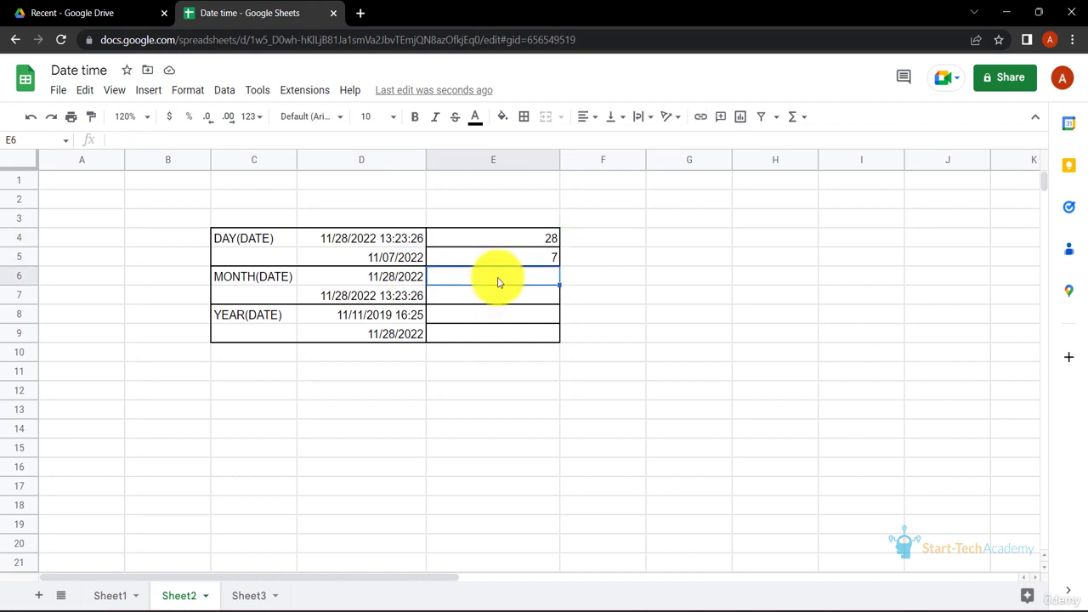
type("=MONTH")
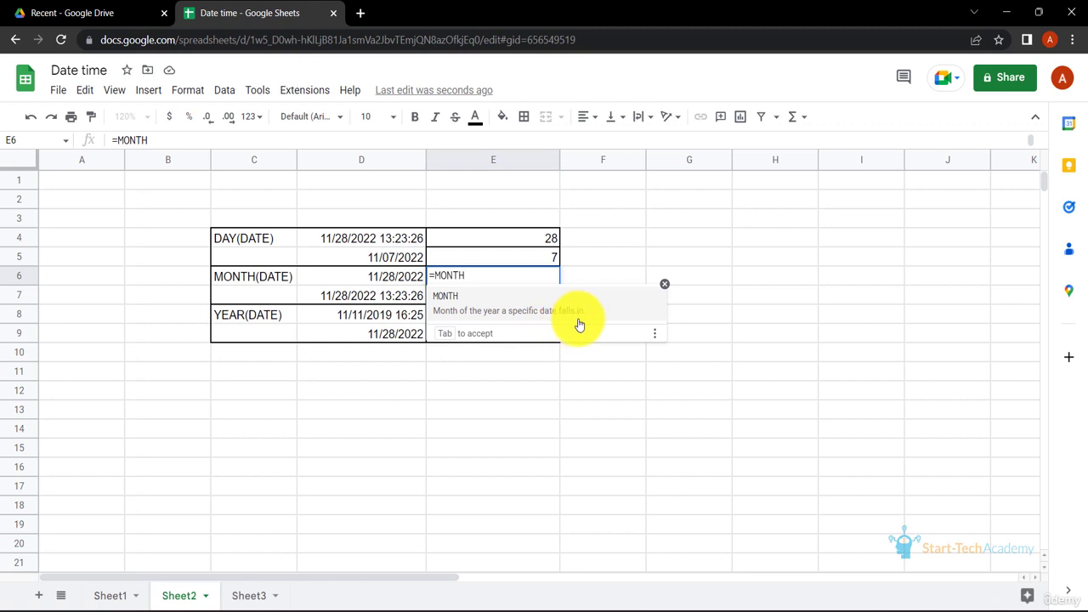
type("(")
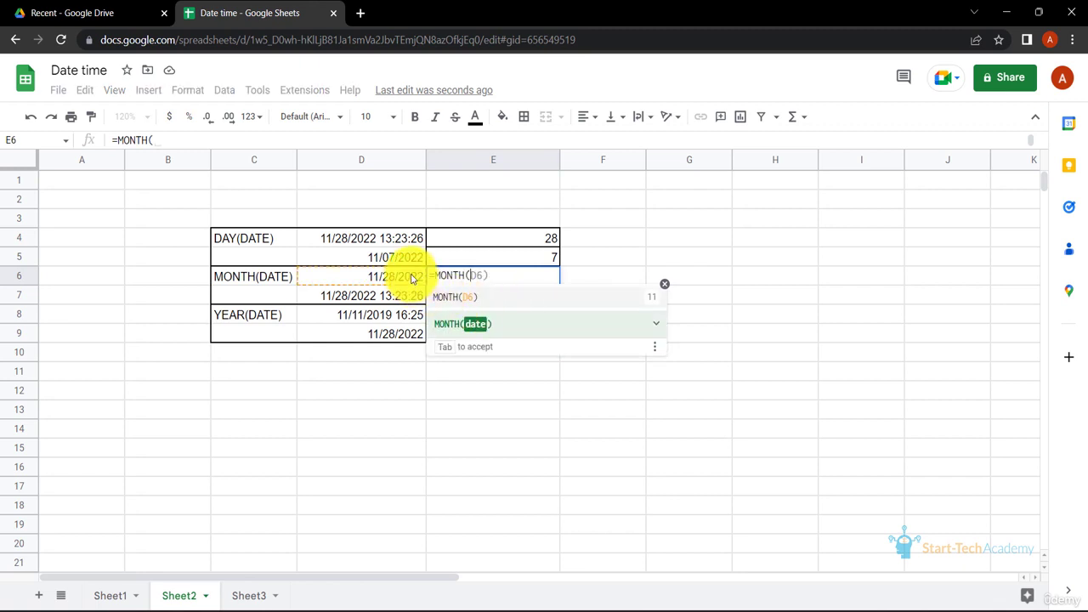
left_click(412, 278)
key("Return")
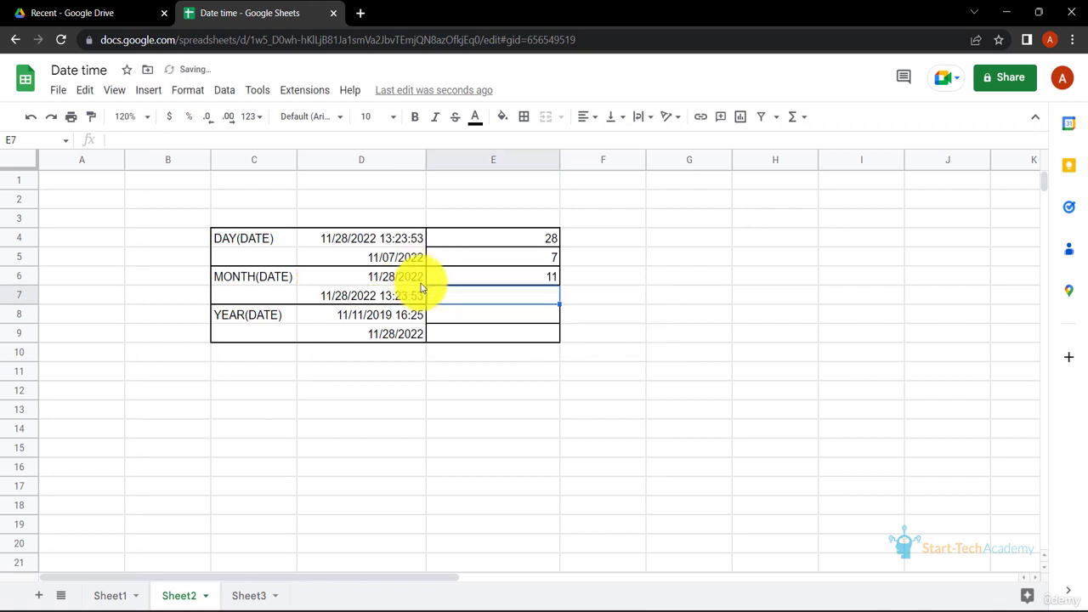
- Fill the MONTH formula from cell E6 down into E7 and check the copied formula
left_click(551, 279)
left_click_drag(558, 285, 505, 304)
left_click(524, 294)
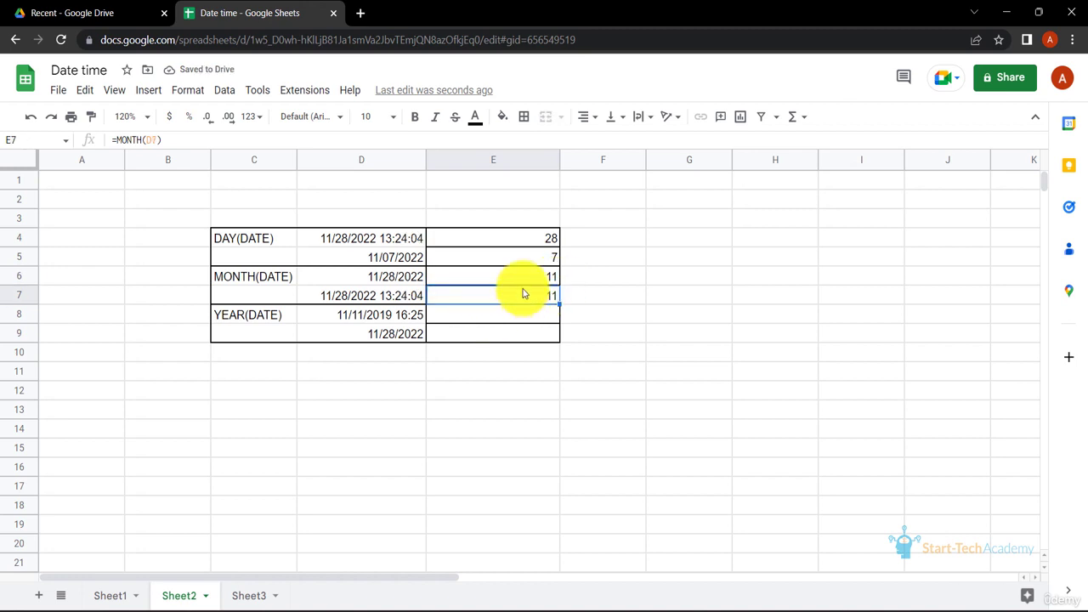
- Enter =YEAR(D8) in cell E8 and =YEAR(D9) in cell E9 for the two YEAR(DATE) rows
left_click(504, 316)
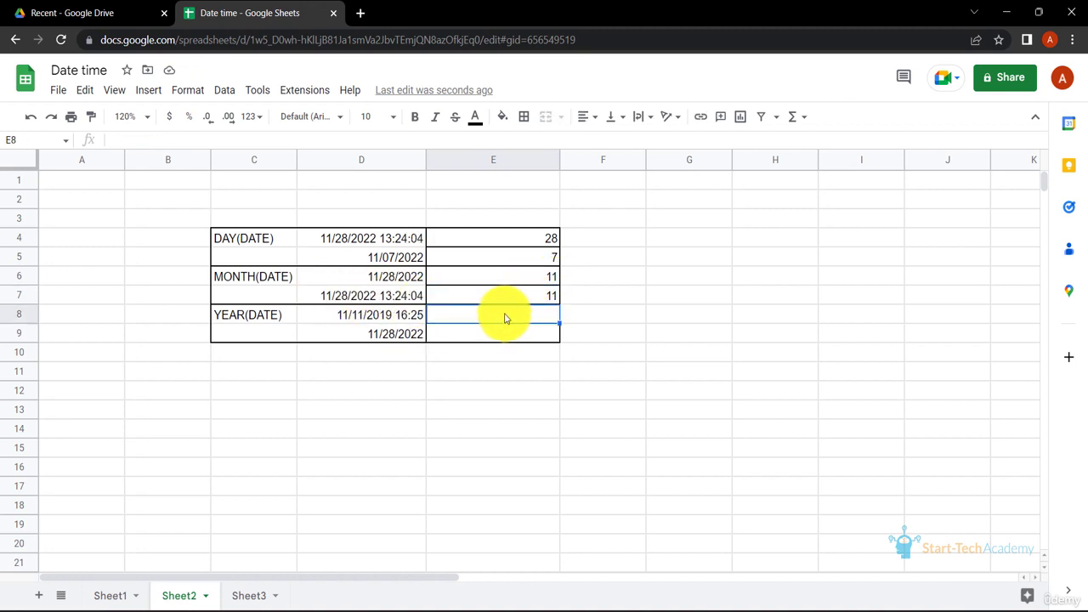
type("=YEAR(")
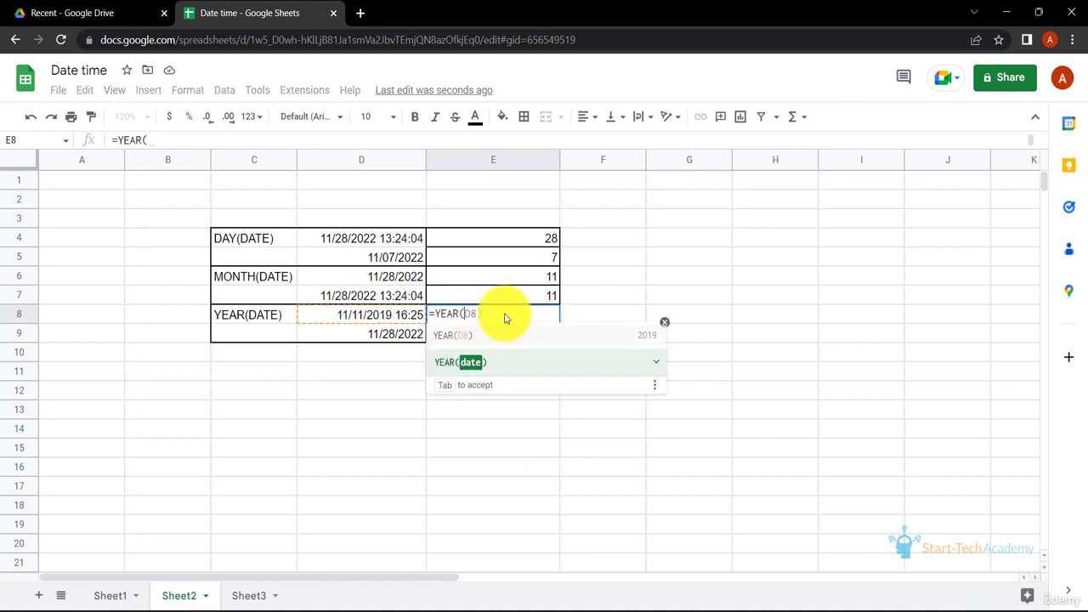
left_click(365, 316)
key("Return")
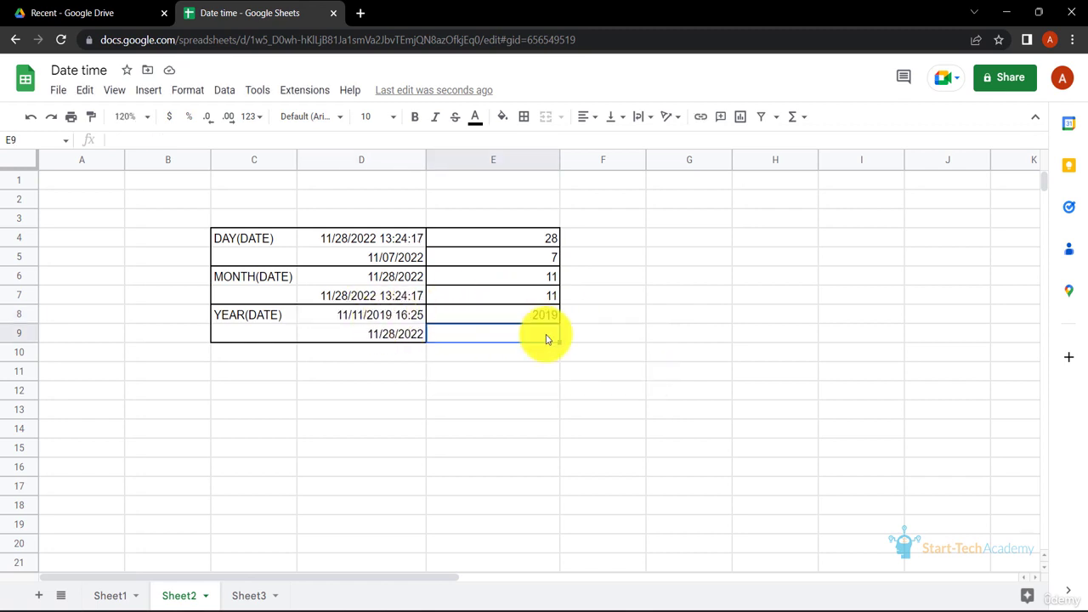
type("=YEAR(")
left_click(404, 335)
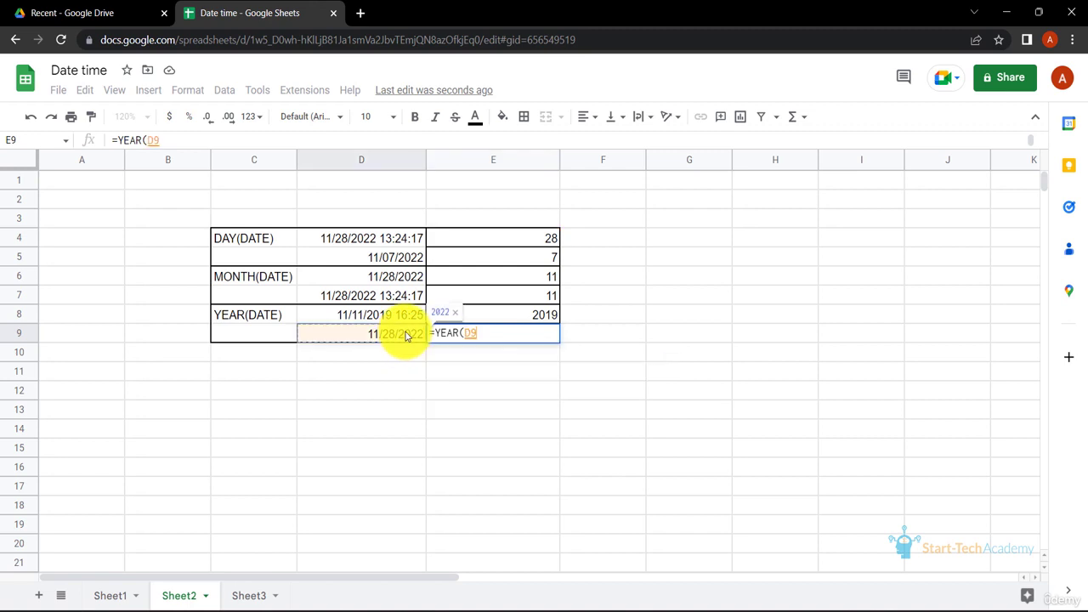
key("Return")
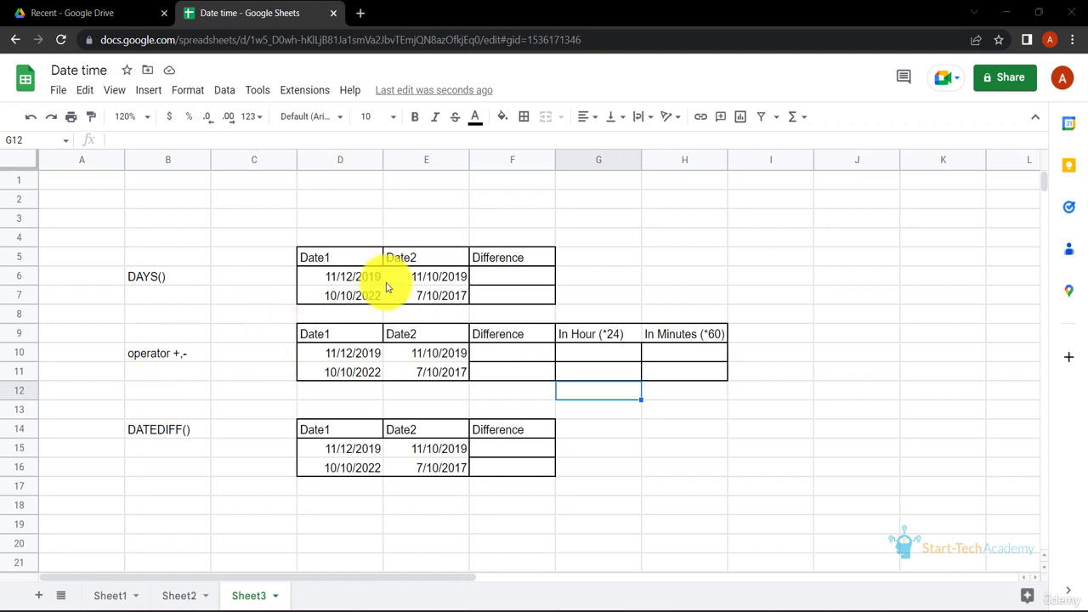
- On Sheet3, enter =DAYS(D6,E6) in cell F6 and accept the suggested autofill for F7
left_click(518, 286)
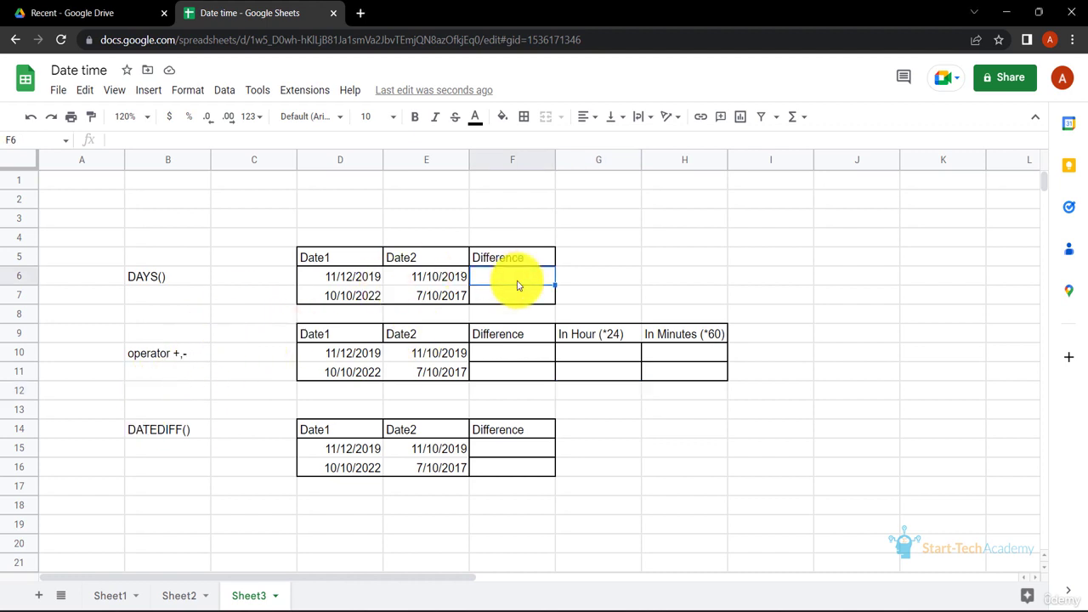
type("=DAYS(")
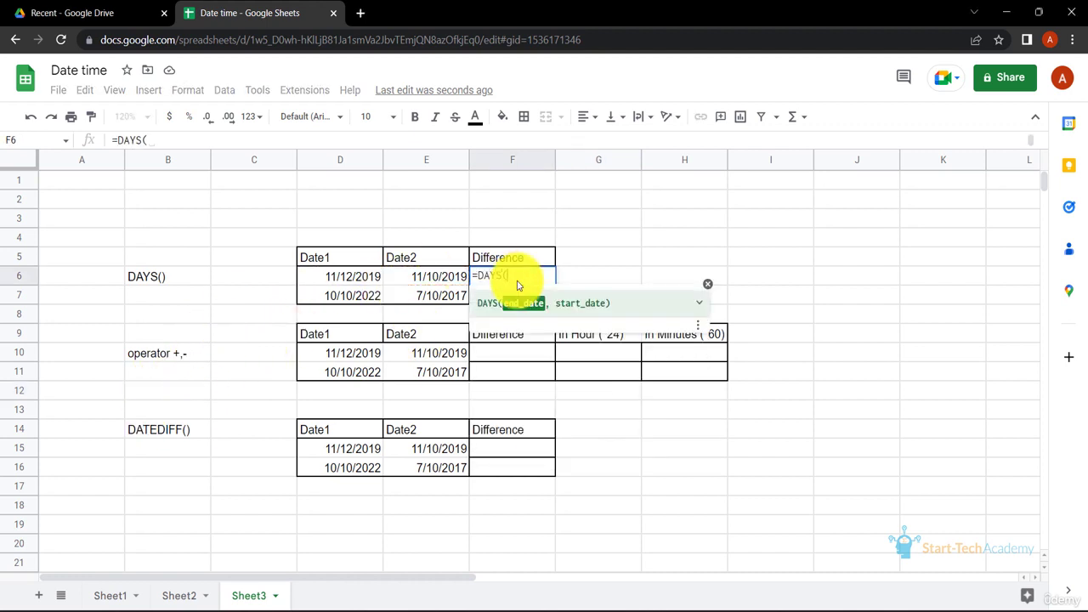
left_click(372, 283)
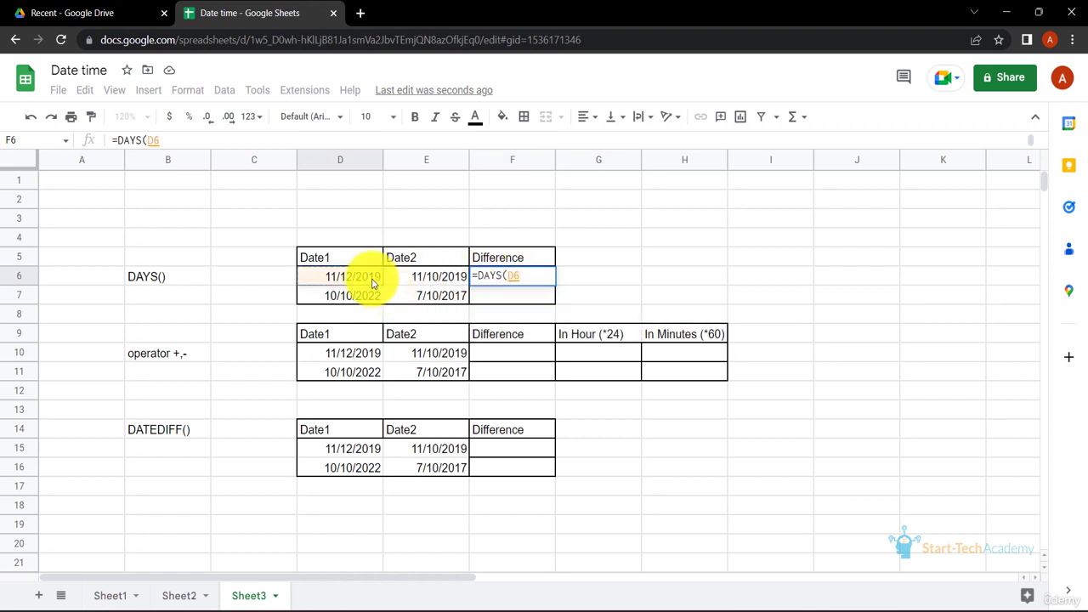
type(",")
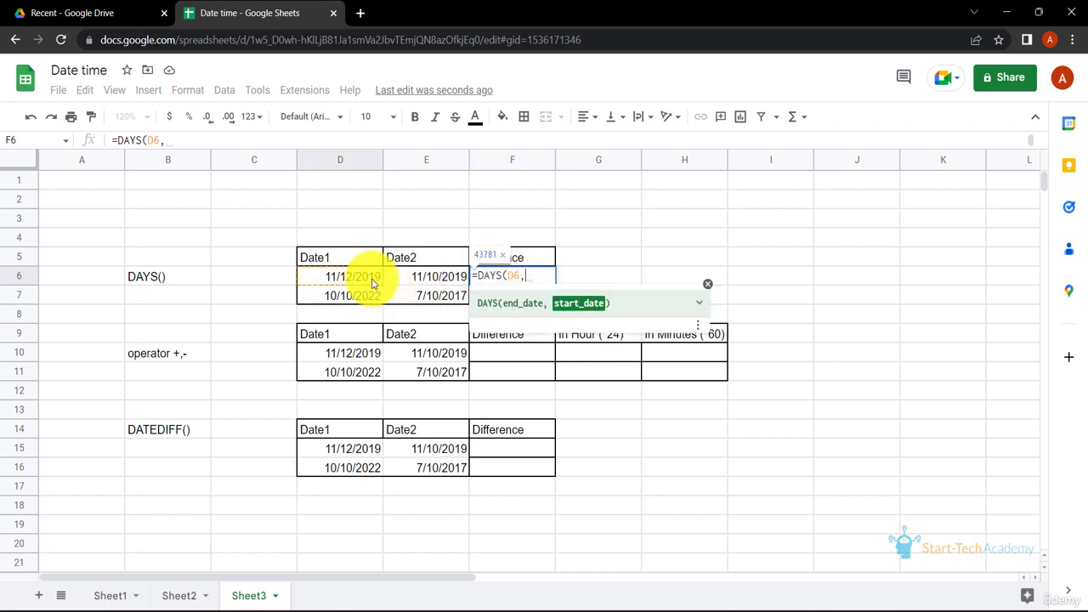
left_click(429, 286)
key("Return")
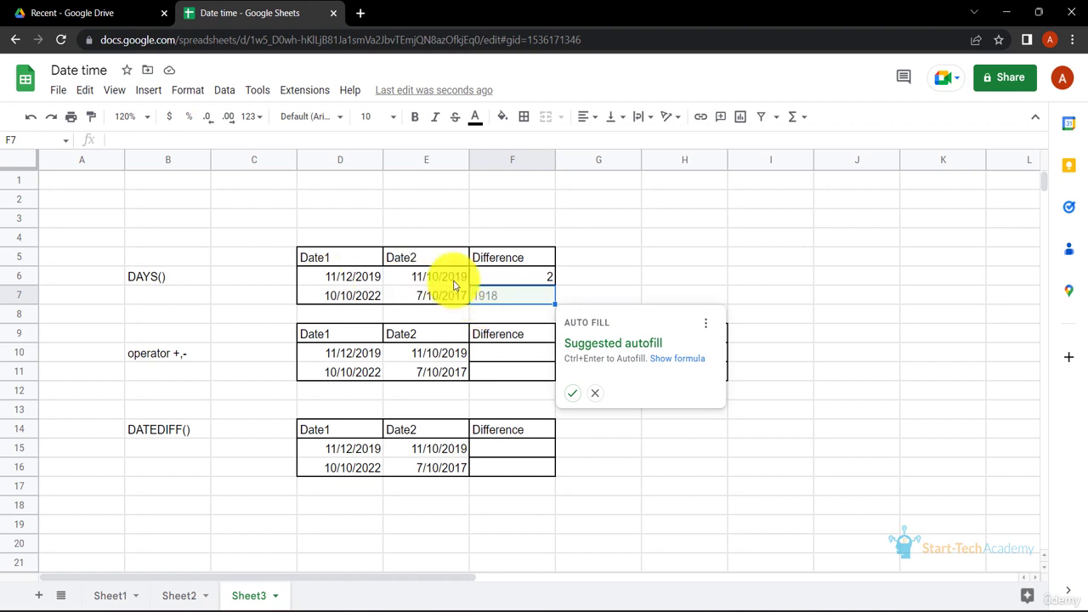
left_click(571, 392)
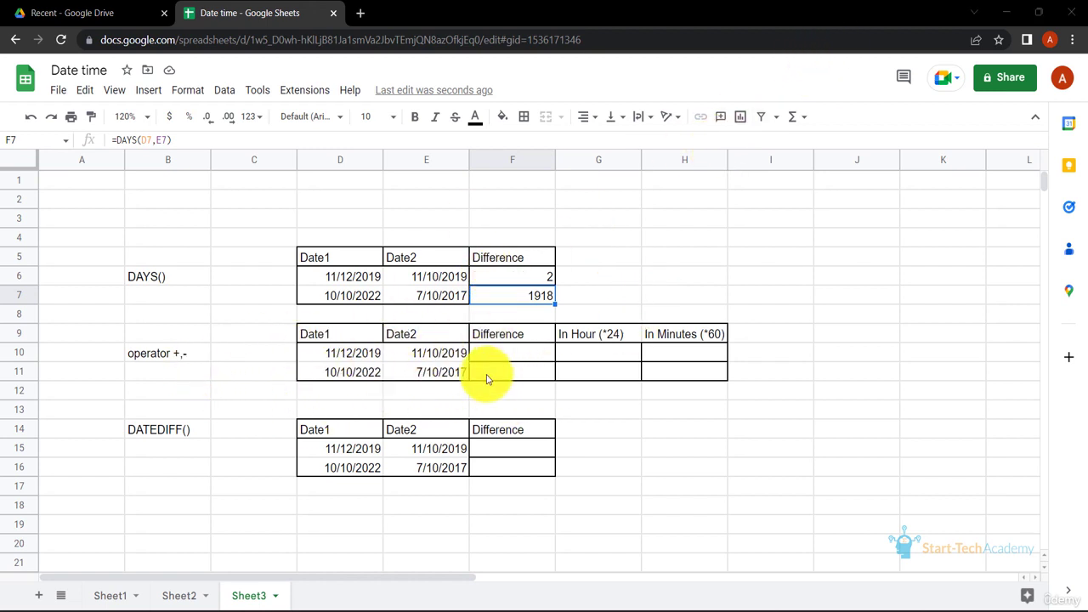
- Subtract Date2 from Date1 with =D10-E10 in cell F10, and accept the suggested autofill for F11
left_click(507, 354)
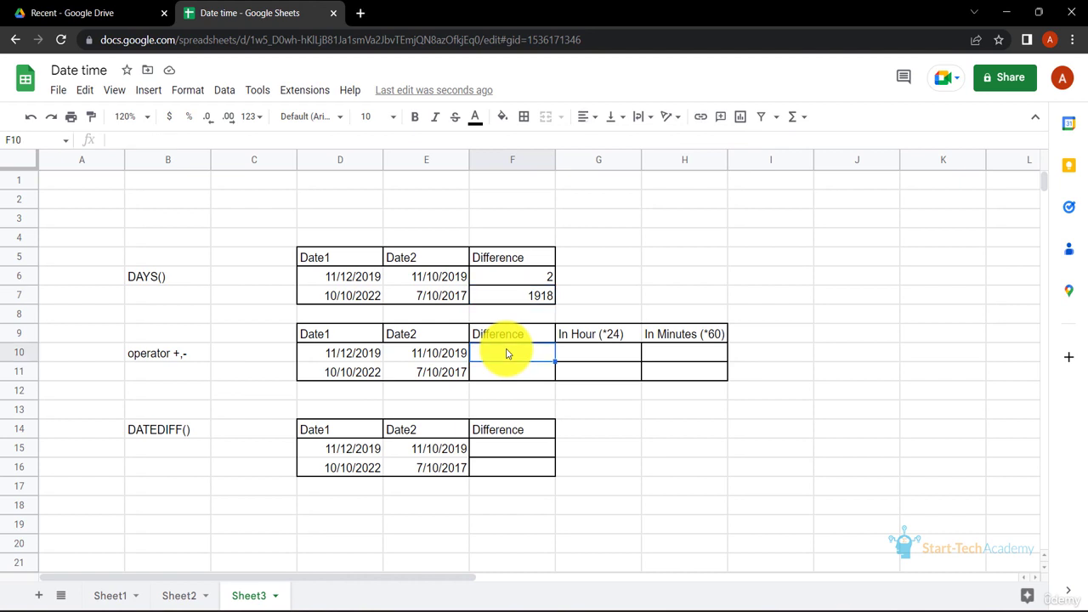
type("=")
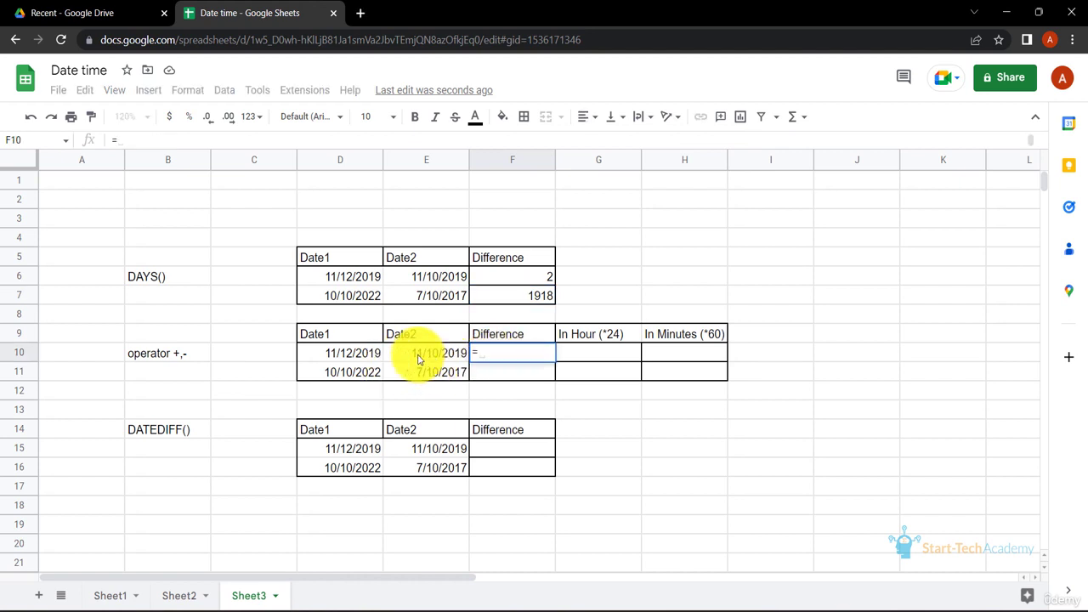
left_click(363, 358)
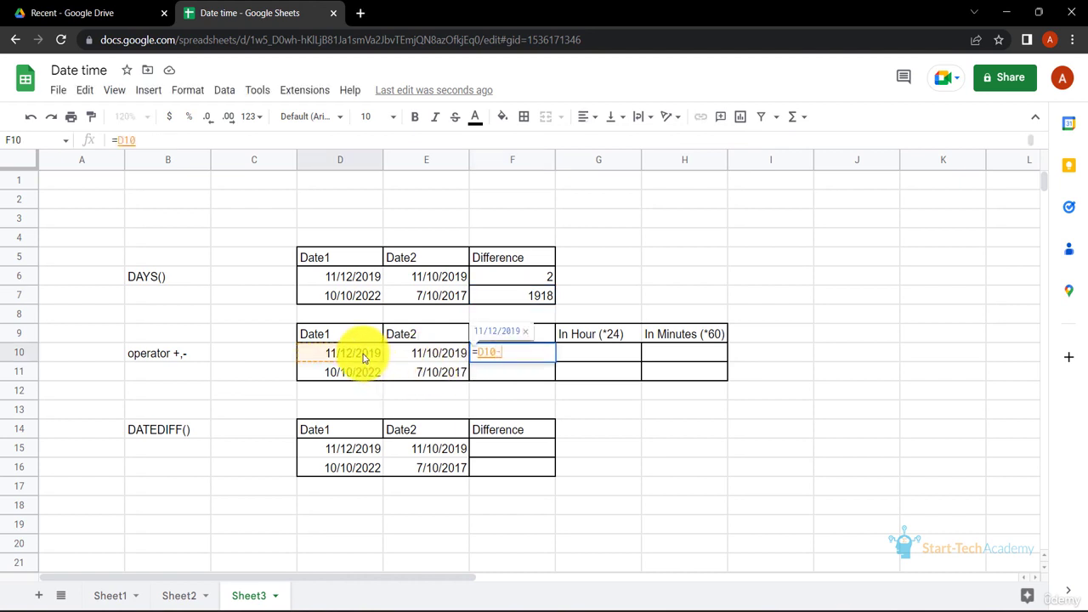
left_click(411, 361)
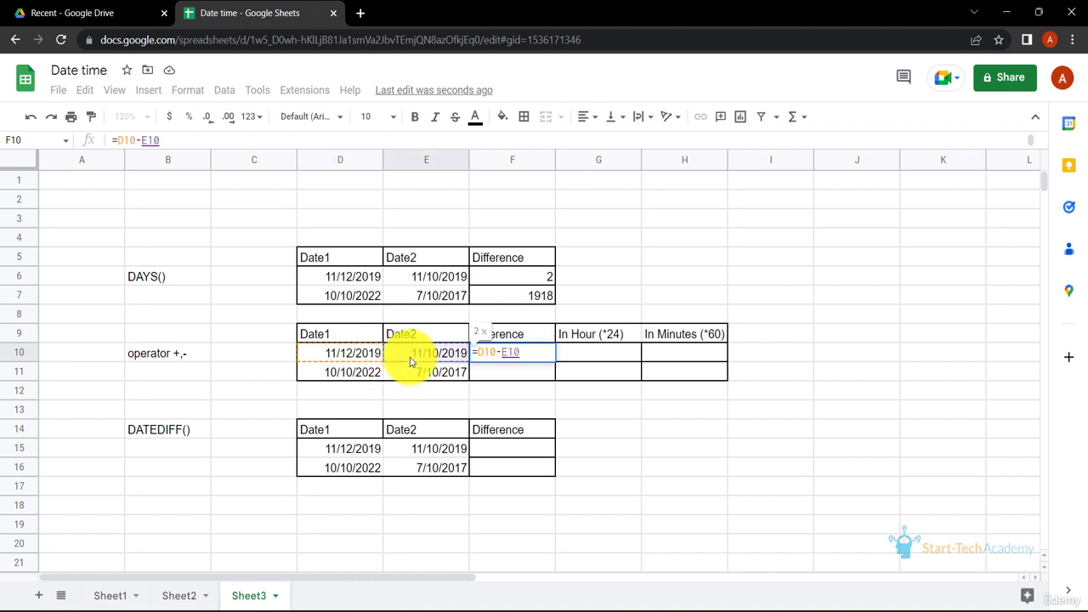
key("Return")
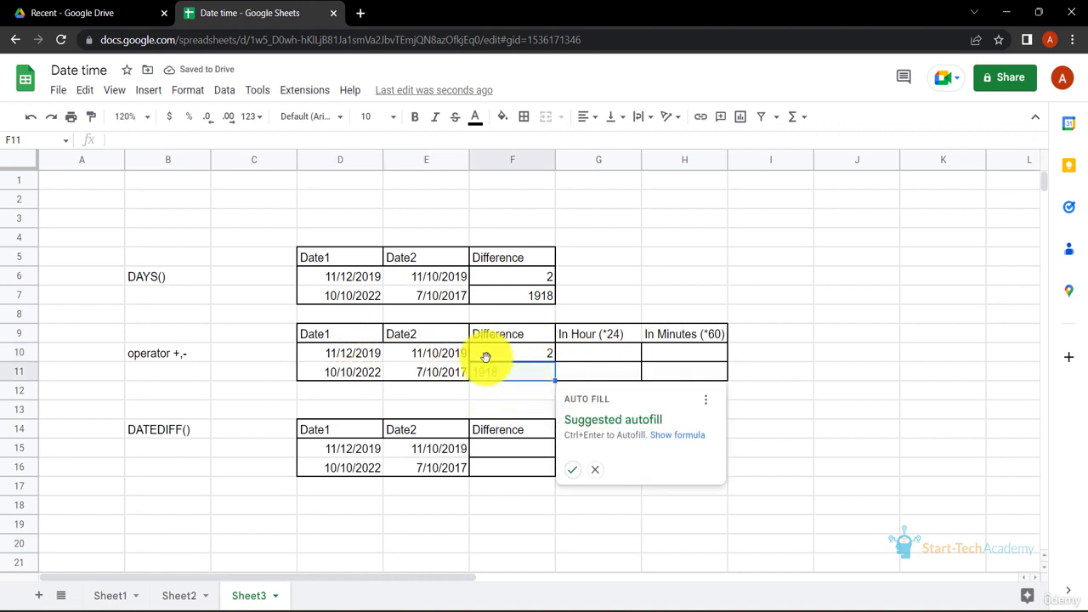
left_click(572, 469)
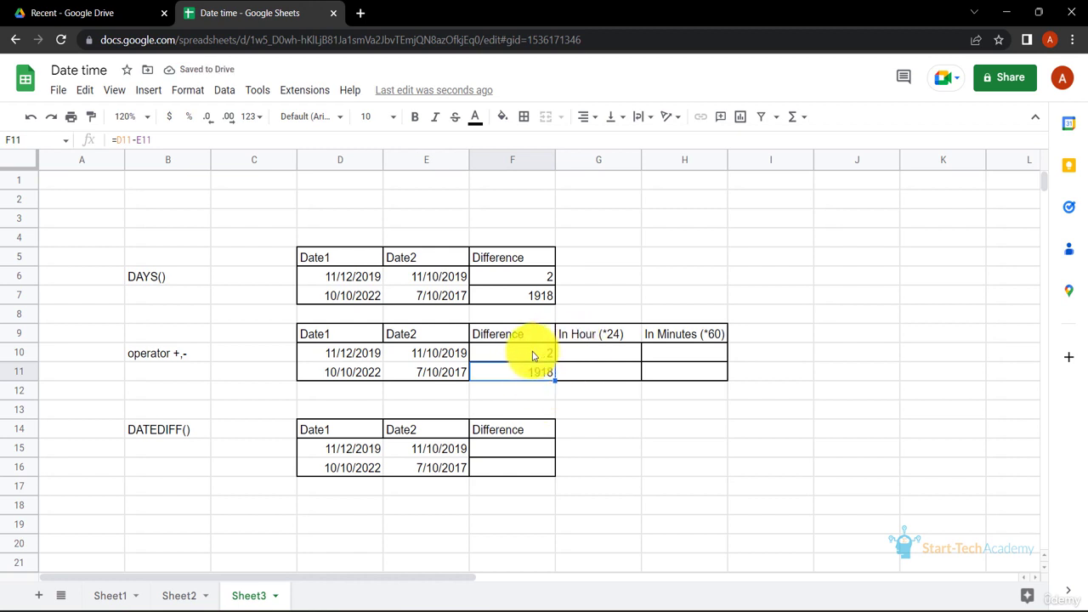
- Convert the difference to hours with =F10*24 in cell G10, and accept the suggested autofill for G11
left_click(620, 359)
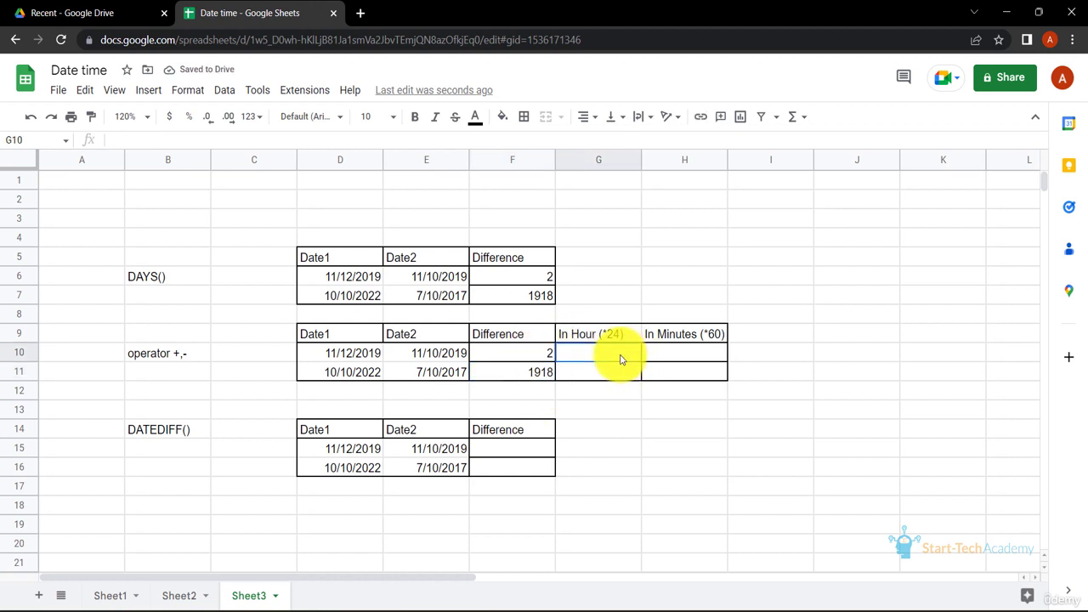
type("=")
left_click(529, 353)
type("*")
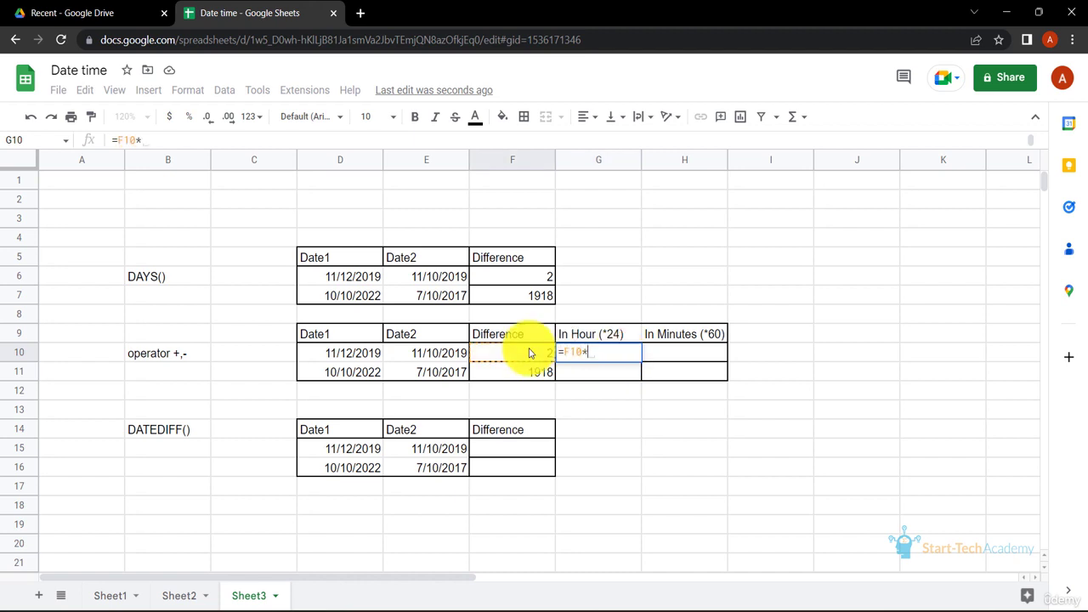
type("24")
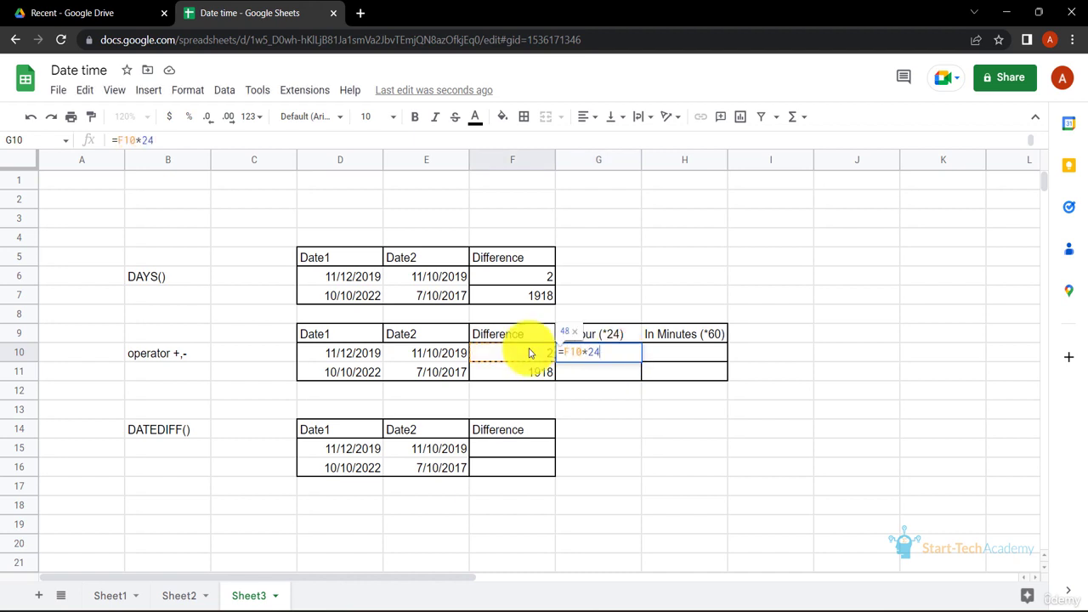
key("Return")
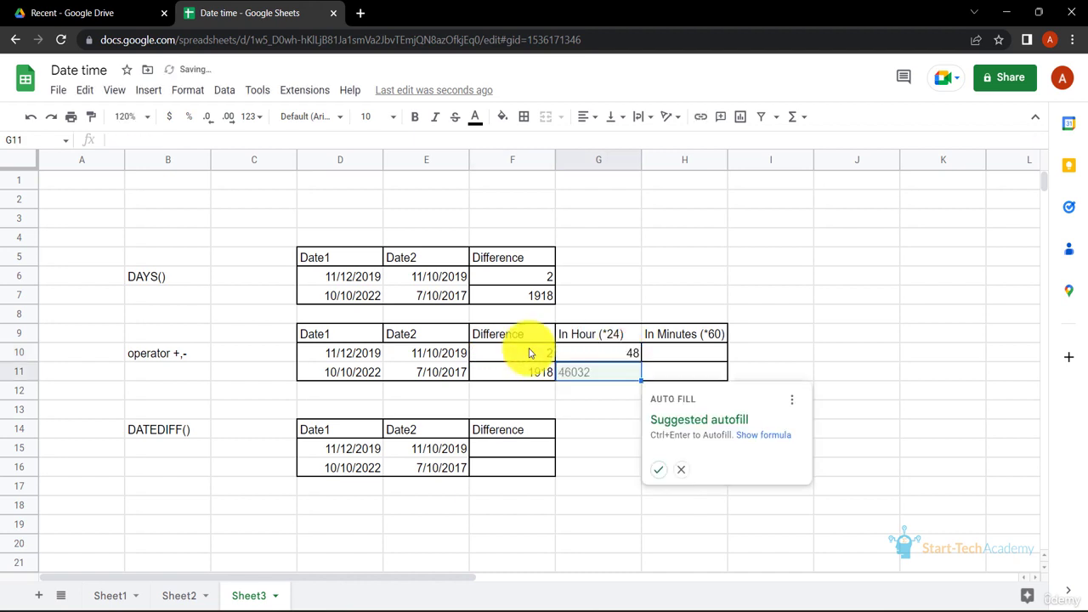
left_click(657, 467)
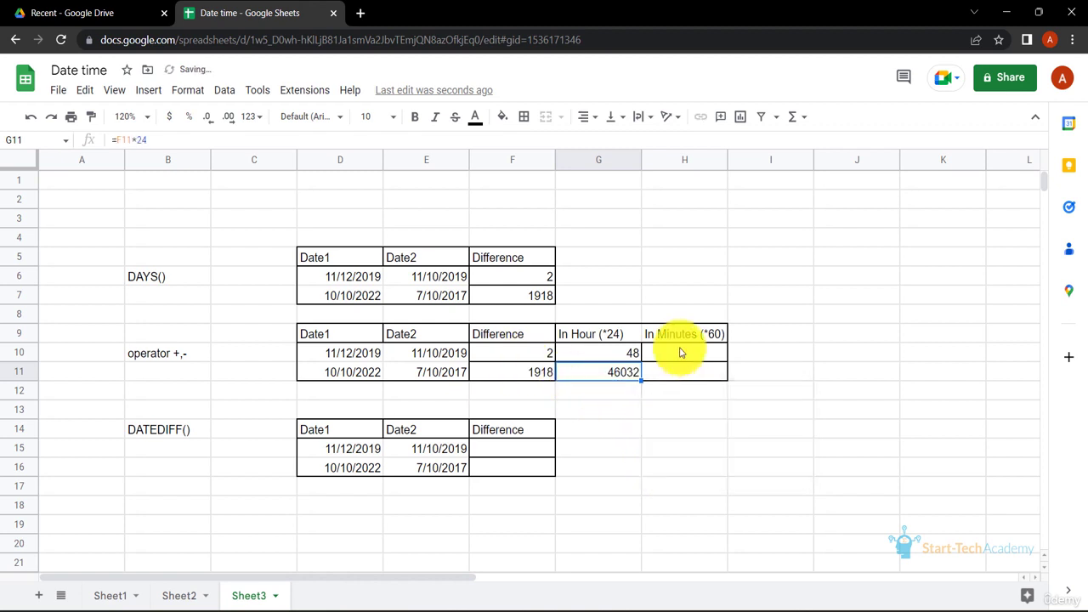
- Convert the hours to minutes with =G10*60 in cell H10, and accept the suggested autofill for H11
left_click(681, 353)
type("=")
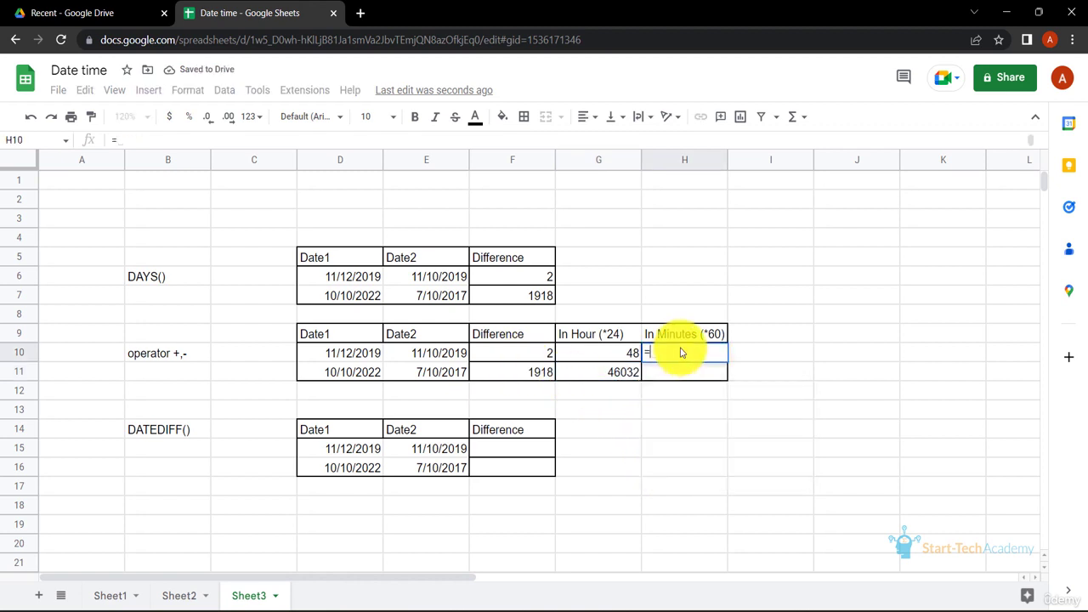
left_click(630, 357)
type("*60")
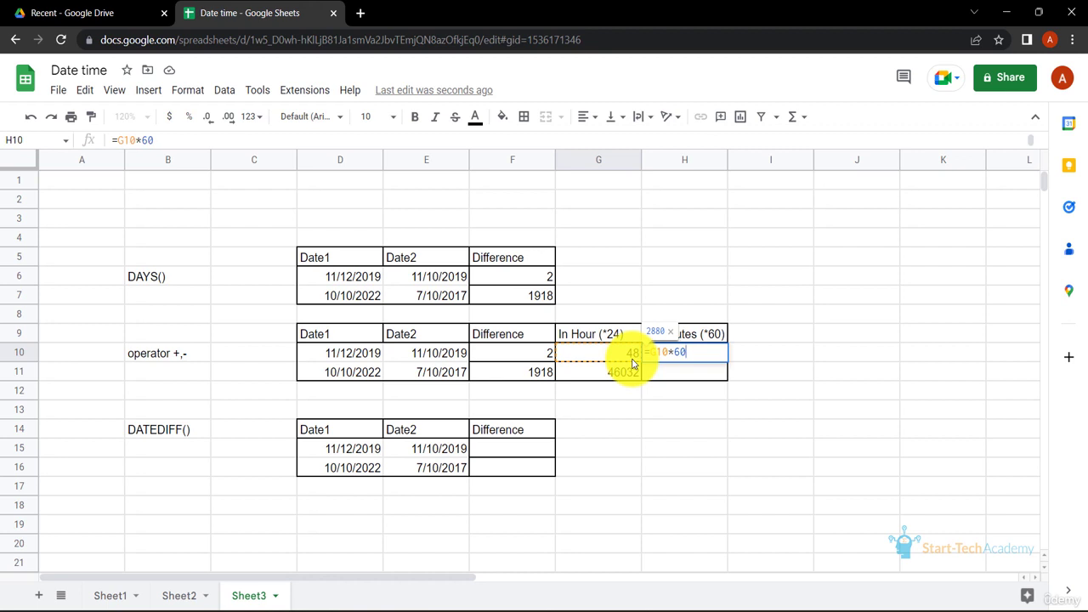
key("Return")
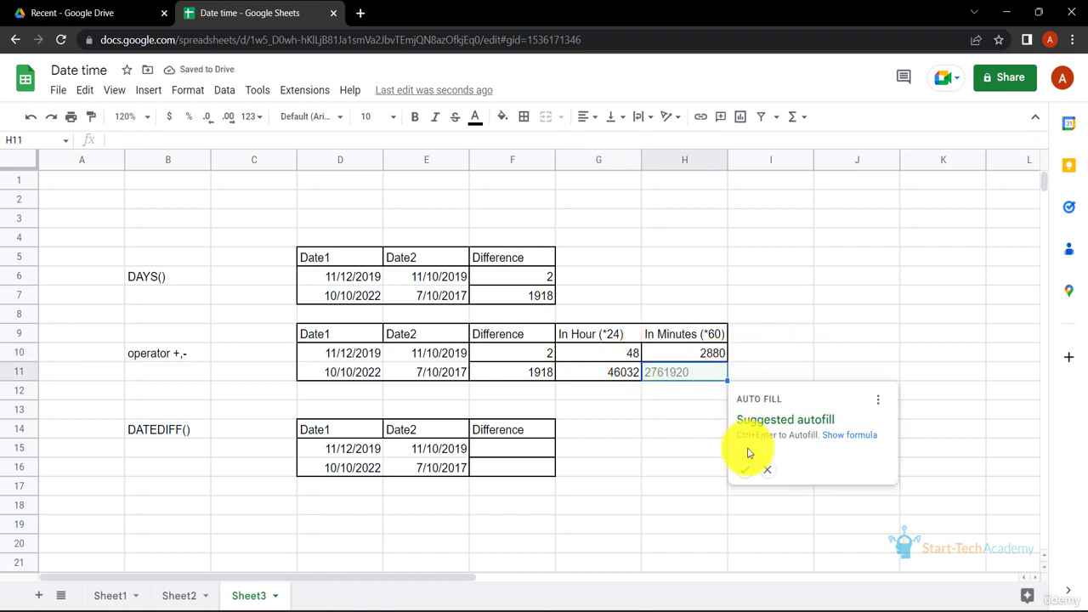
left_click(747, 472)
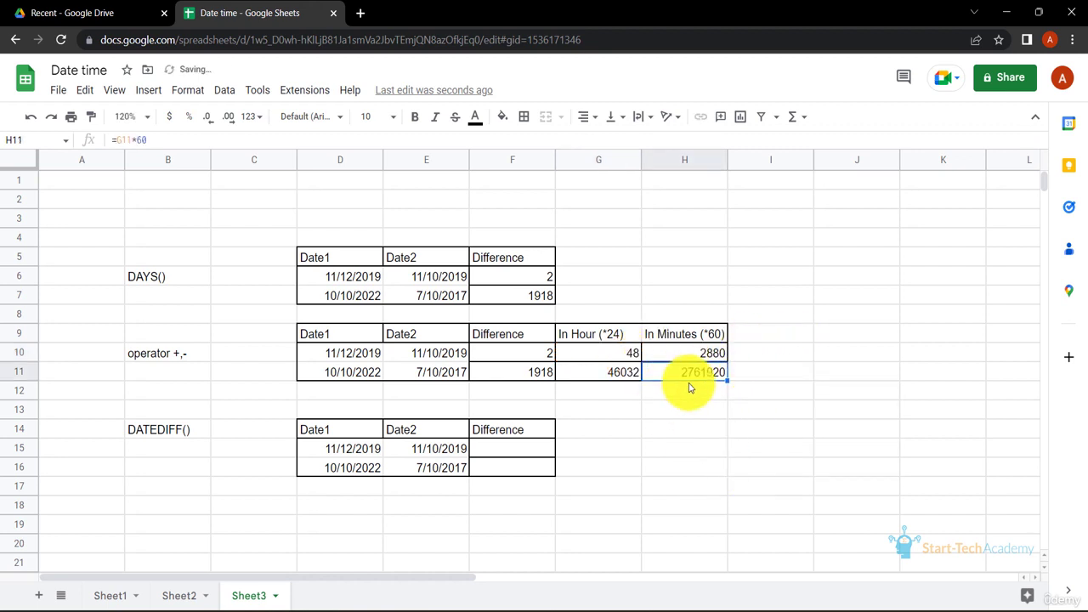
- Enter =DATEDIF(E15,D15,"d") in cell F15 to get the difference in days for the first DATEDIFF() row
left_click(523, 448)
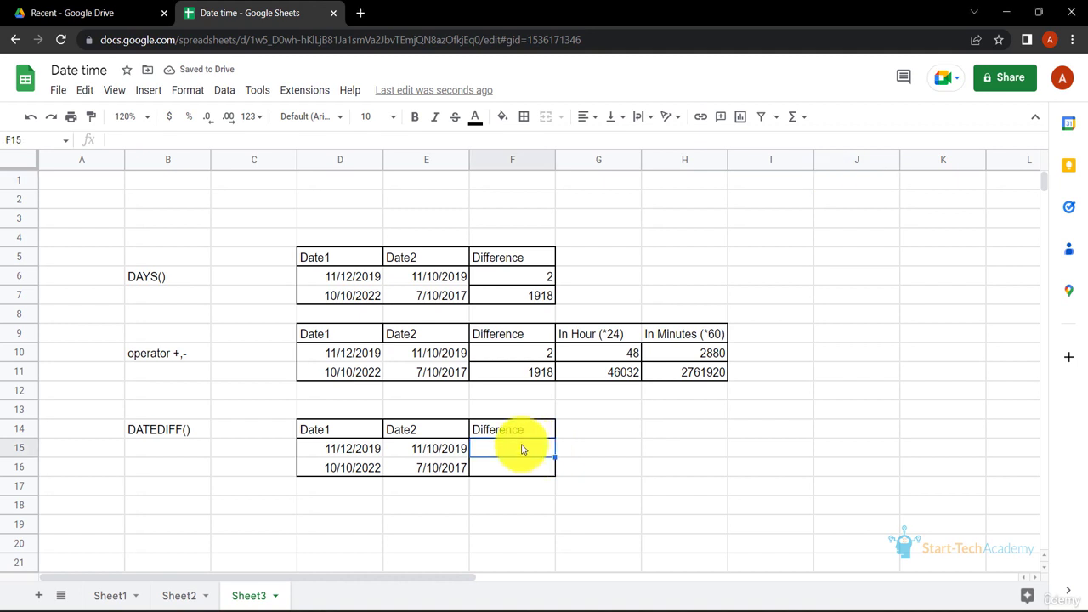
type("=DA")
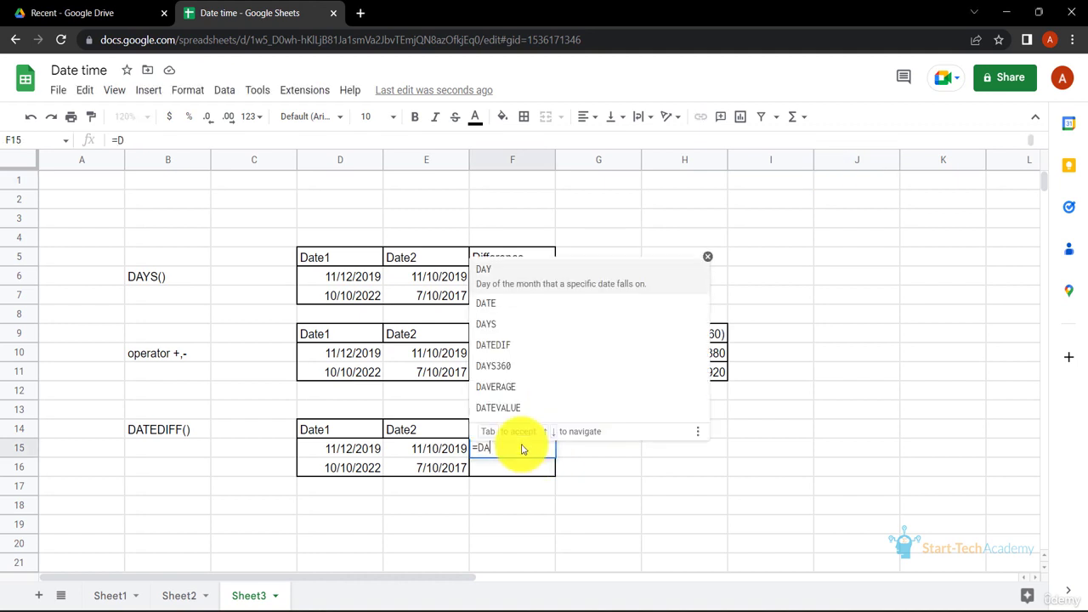
type("TEDIF(")
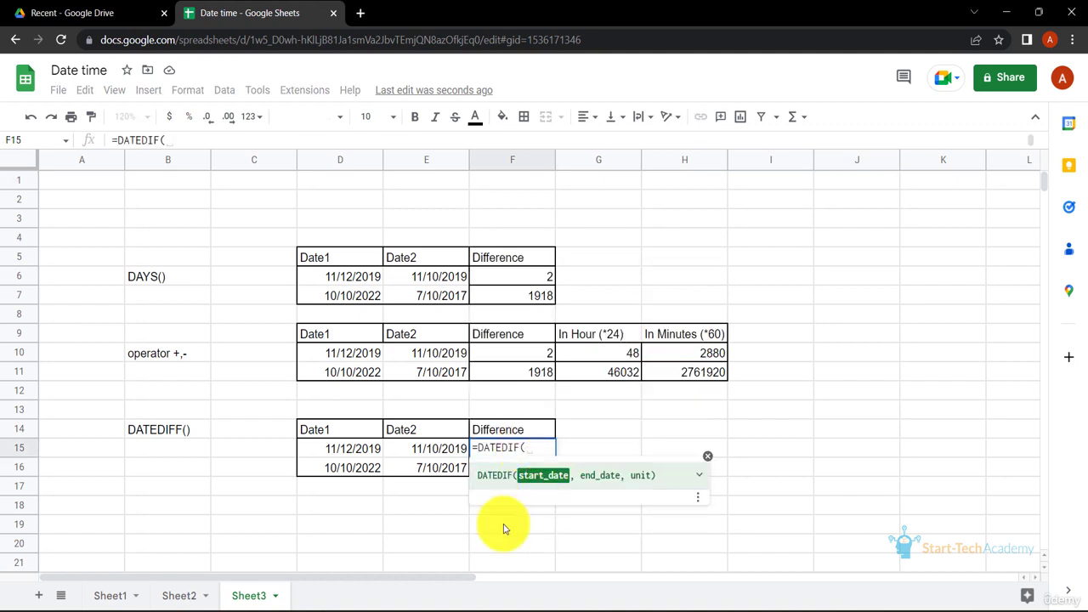
left_click(413, 450)
type(",")
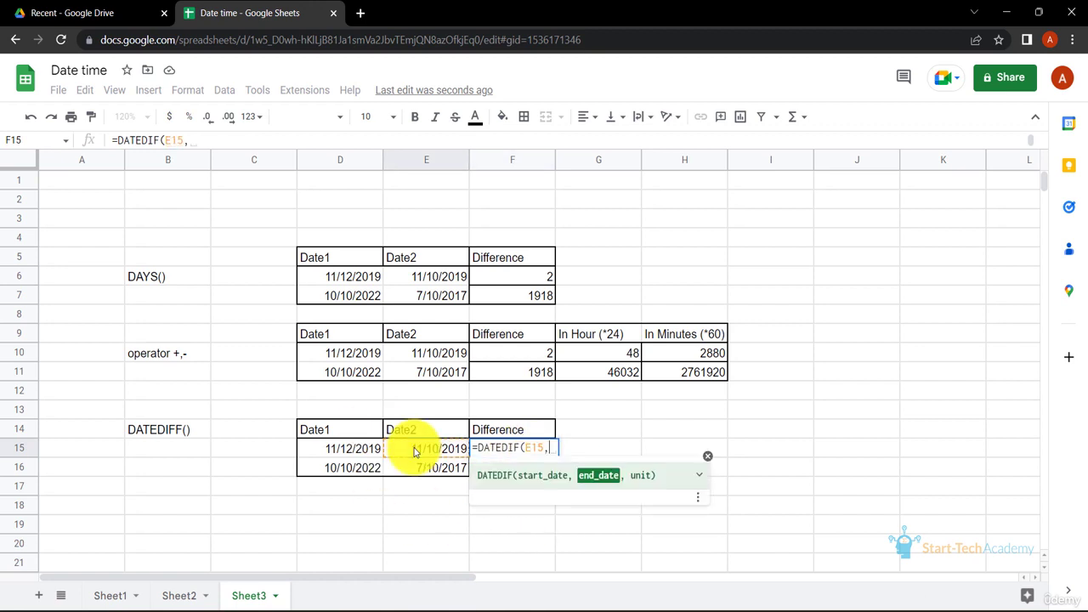
type("D15,")
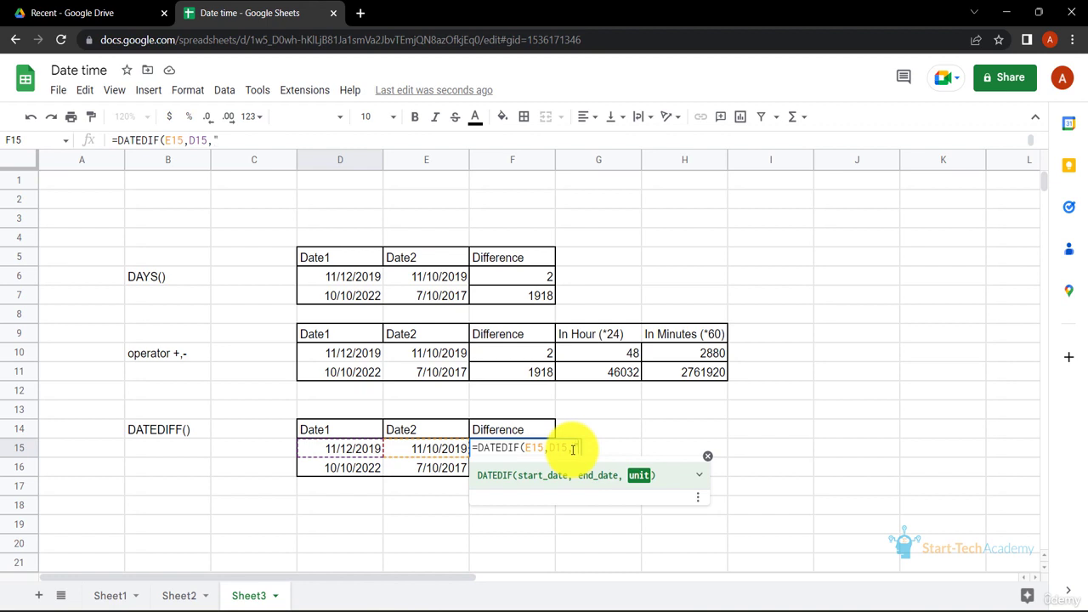
type("\"d\"")
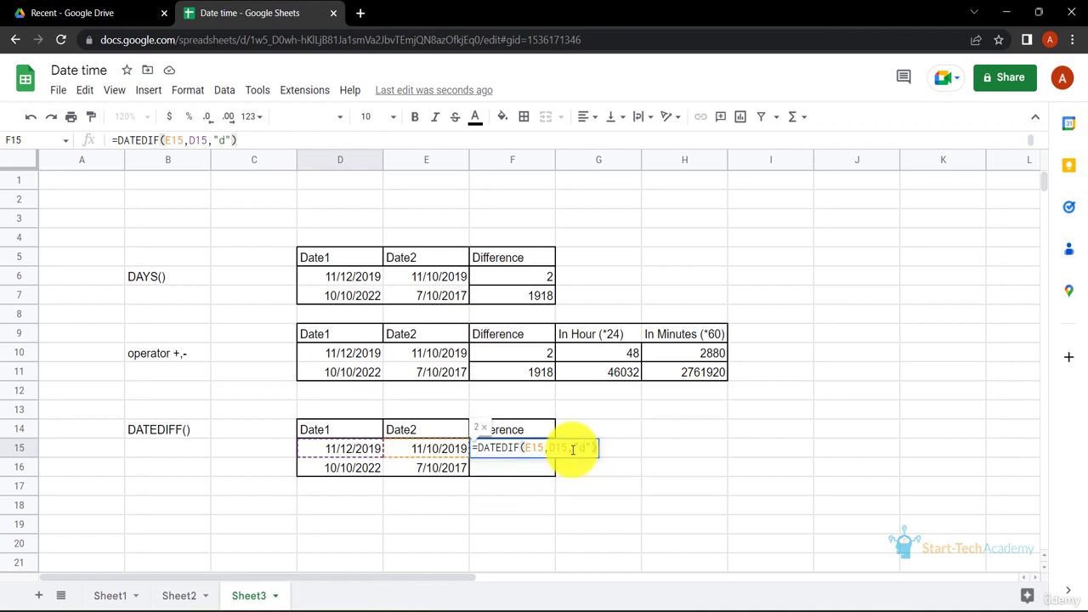
key("Return")
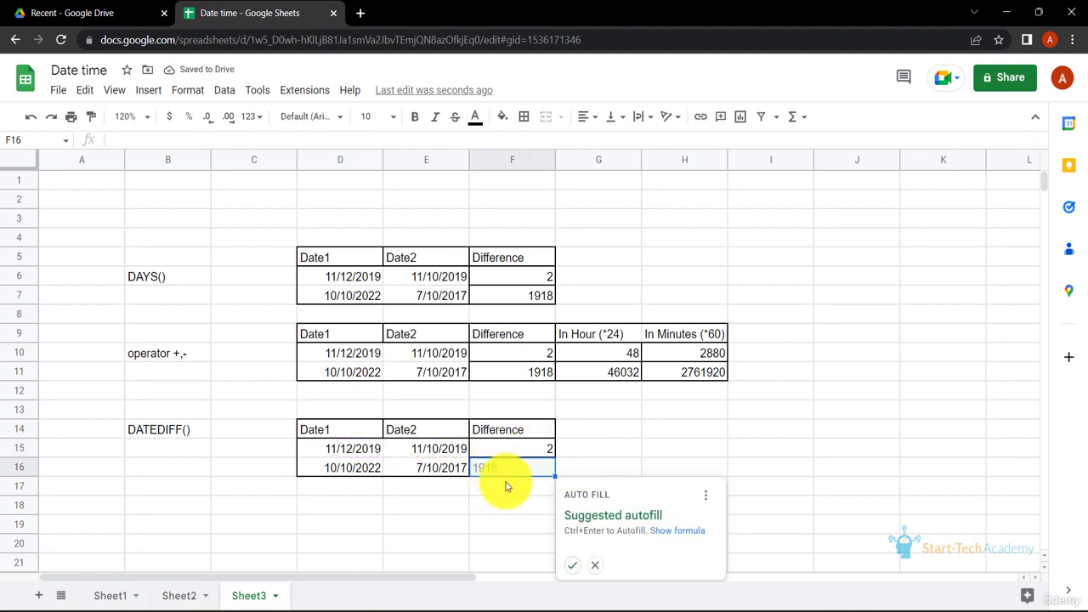
- Enter =DATEDIF(E16,D16,"m") in cell F16 to get the difference in months, and reject the suggested formula correction
type("=")
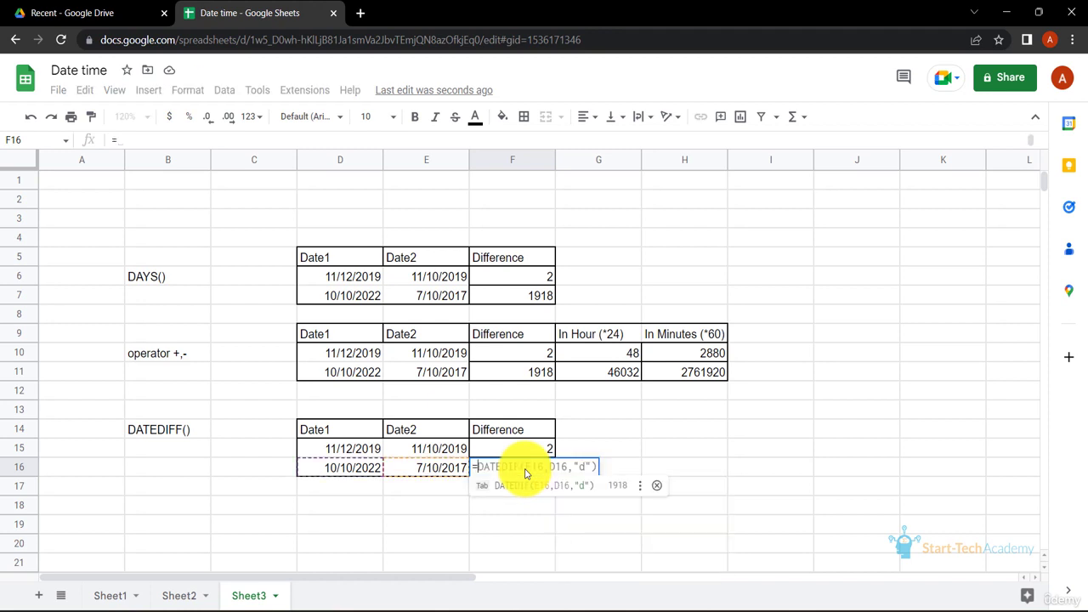
key("Tab")
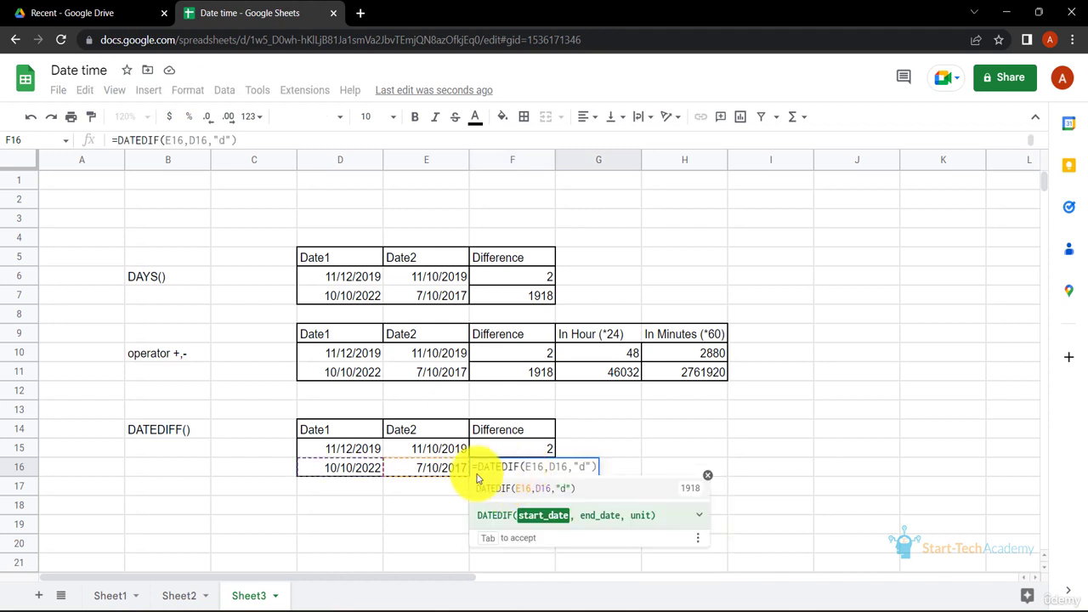
left_click(358, 470)
type(",")
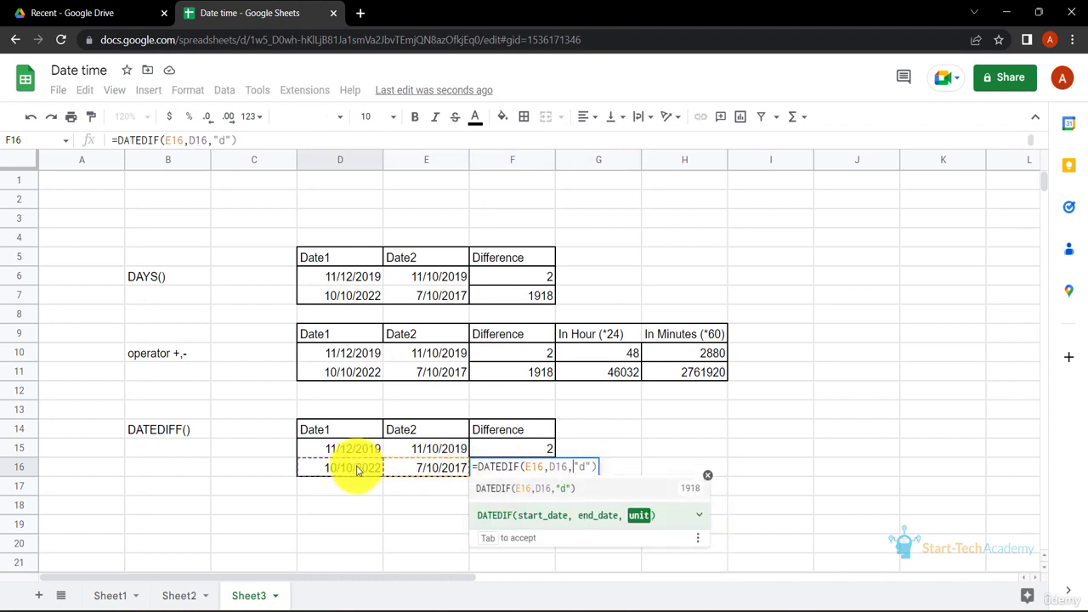
type("\"m\")")
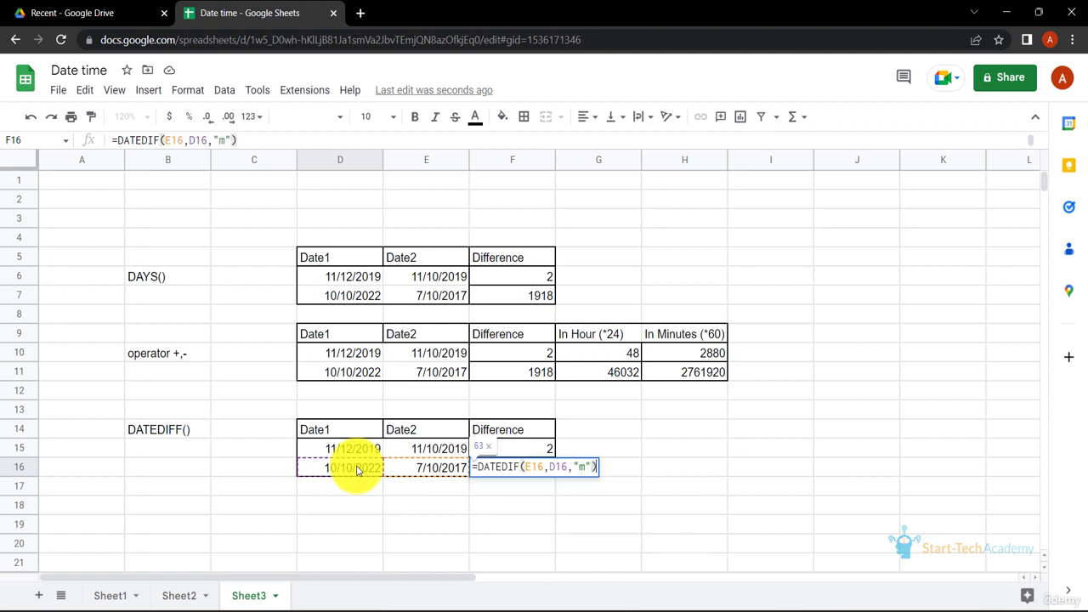
key("Return")
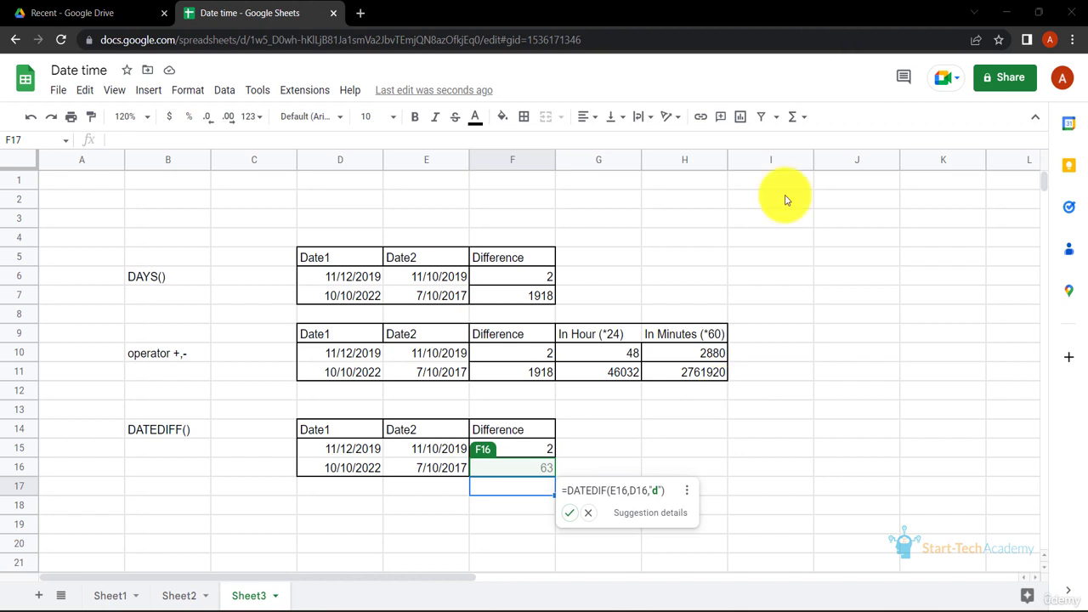
left_click(587, 514)
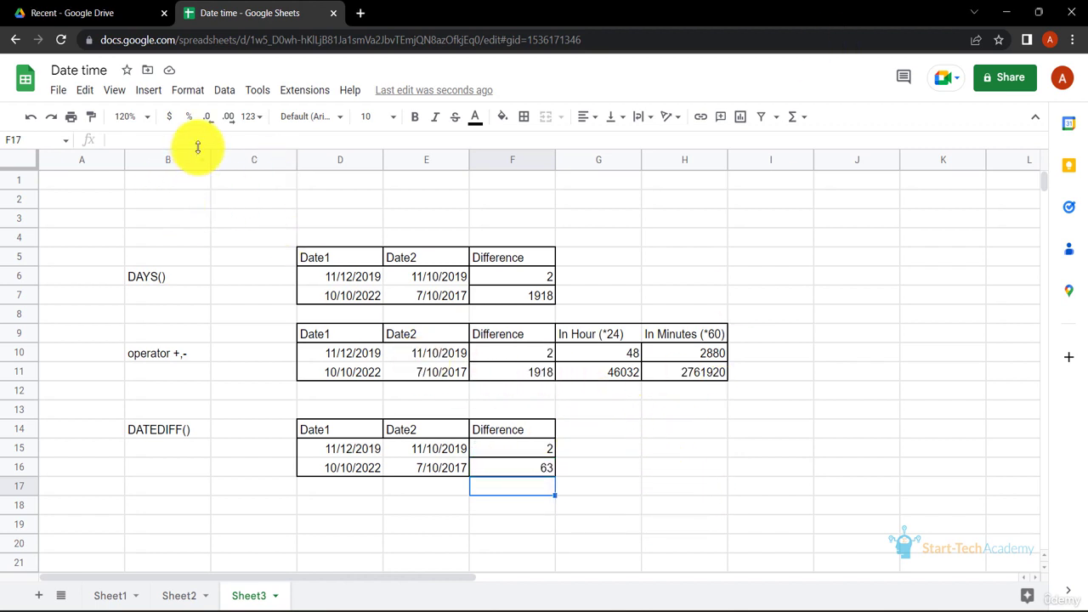
- Look through the list of available Date functions that can be inserted, and leave it without choosing one
left_click(150, 90)
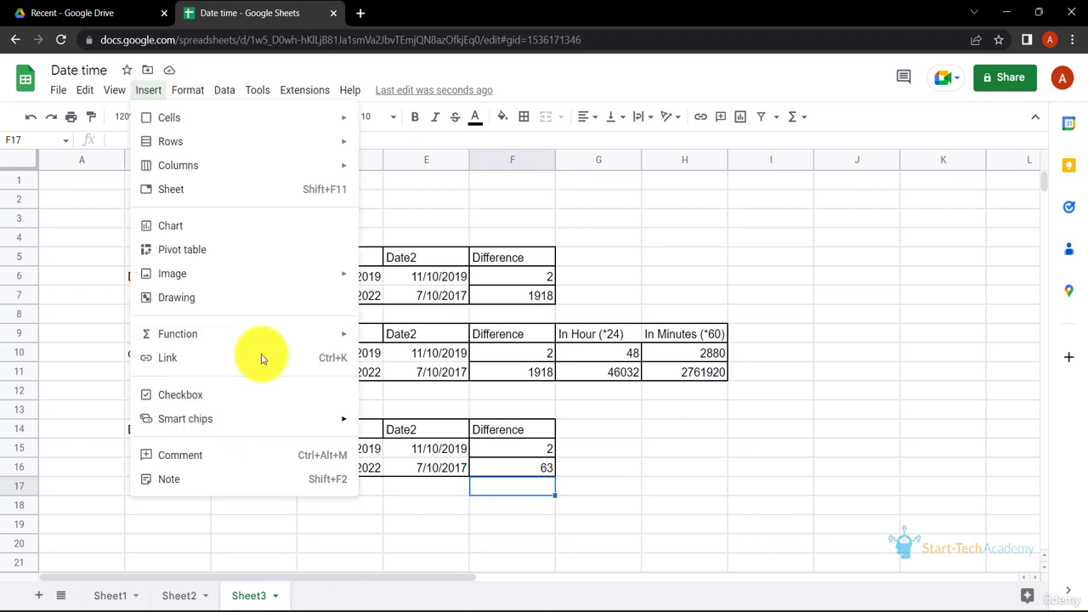
mouse_move(277, 330)
mouse_move(449, 274)
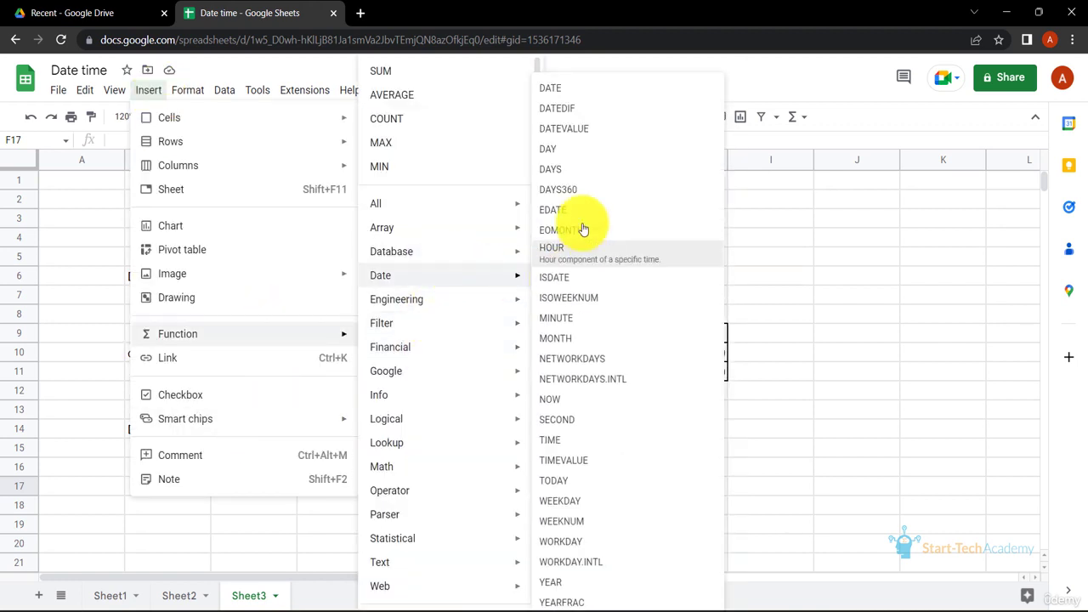
left_click(799, 334)
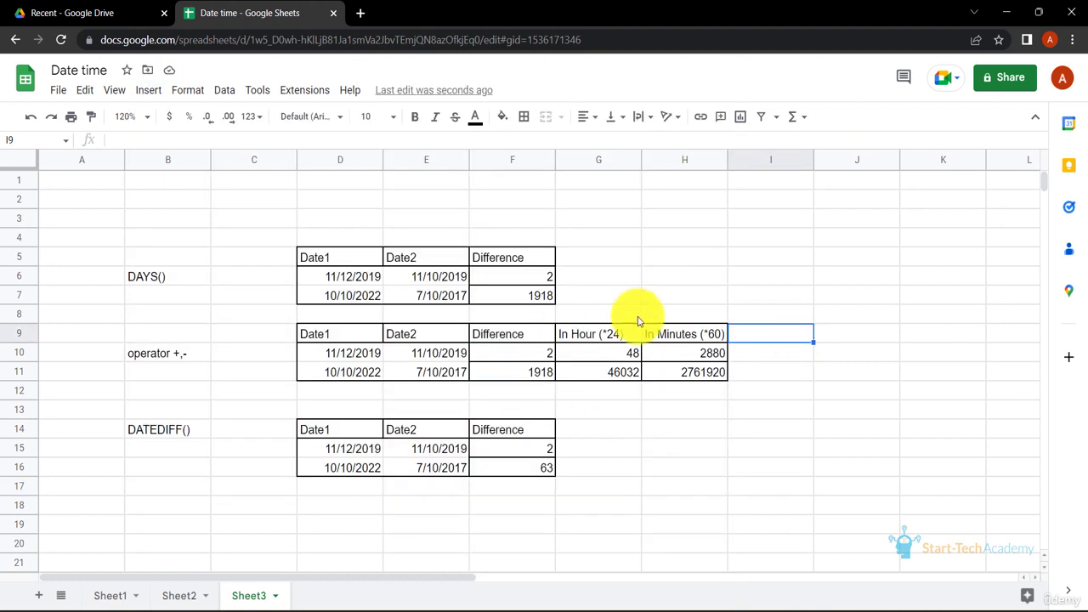